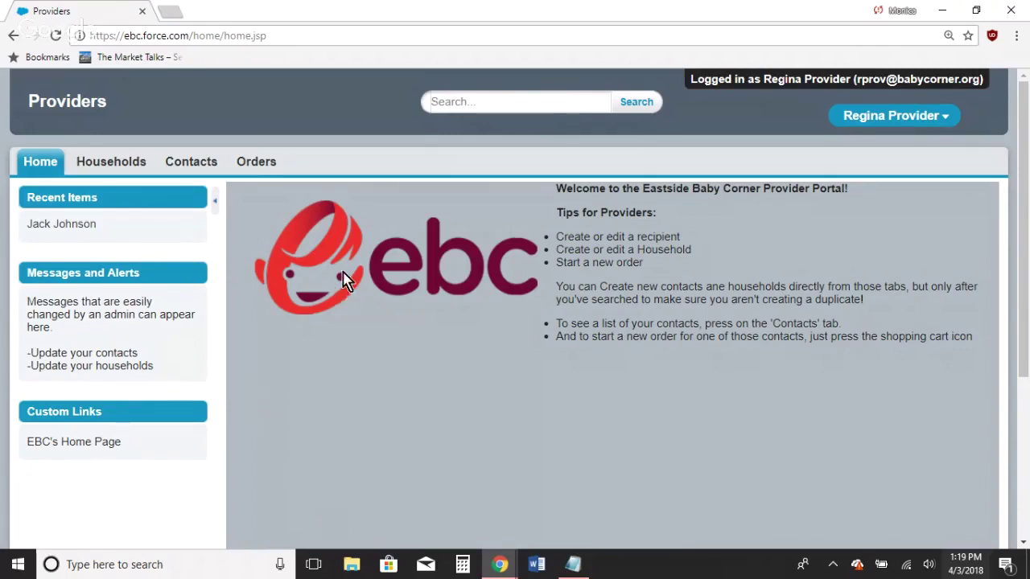
# Step: Go to the Orders tab and choose Create New Order to reach the recipient prompt
pyautogui.click(272, 172)
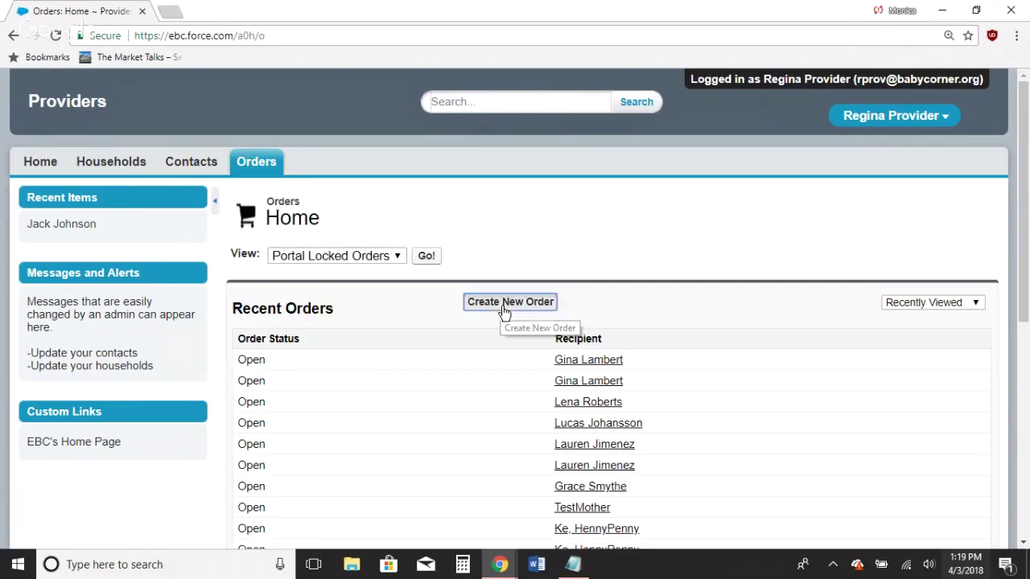
pyautogui.click(504, 307)
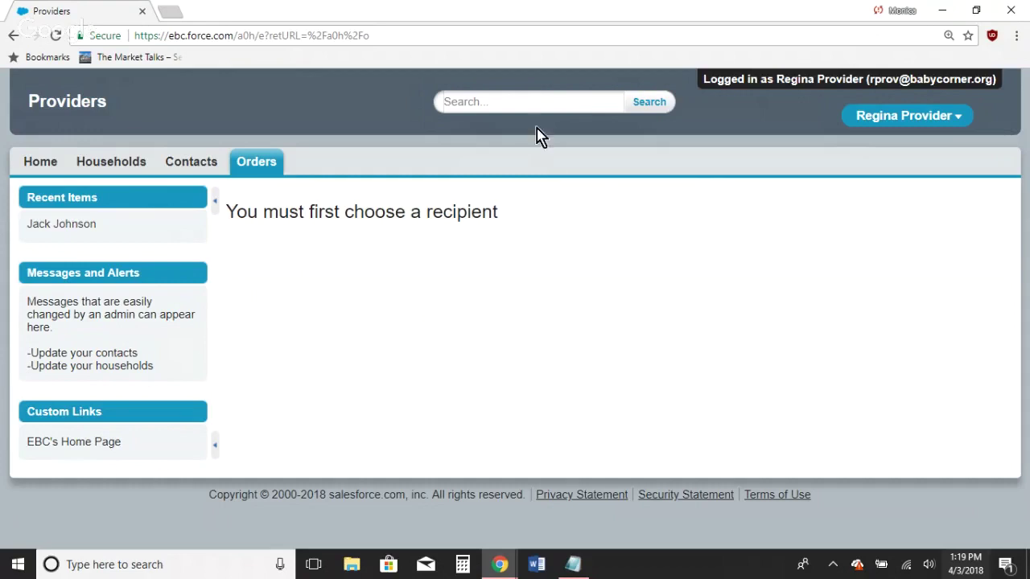
# Step: Search for the recipient contact by surname, open their record, and choose Create Order
pyautogui.click(532, 101)
pyautogui.write('Johnson')
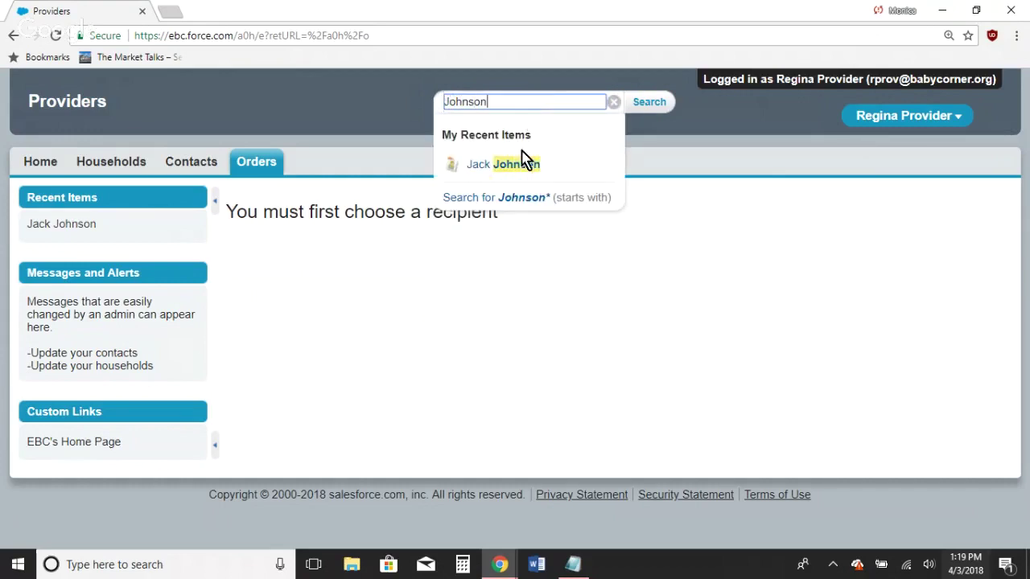
pyautogui.click(523, 167)
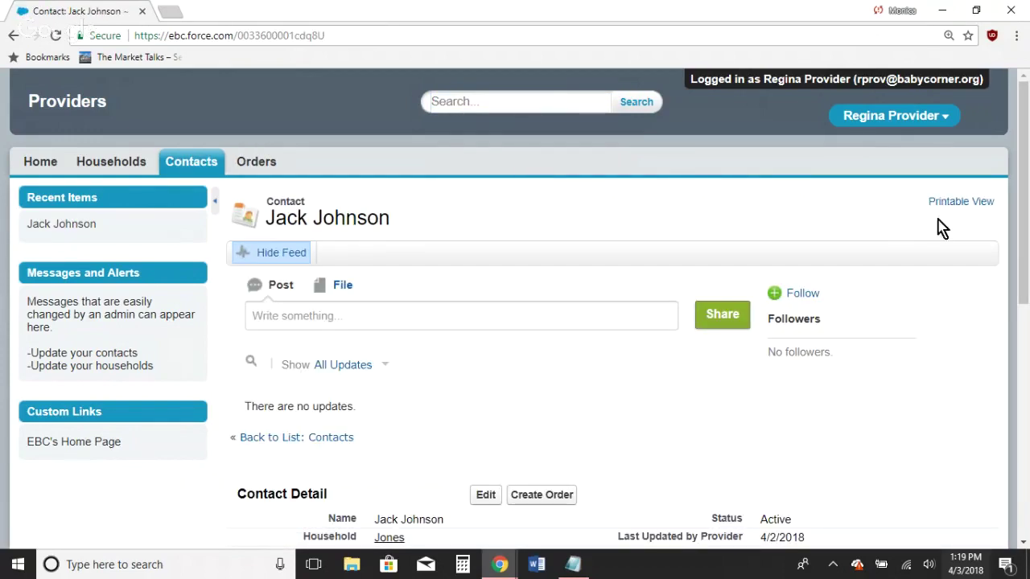
pyautogui.moveTo(1023, 219); pyautogui.dragTo(1025, 287)
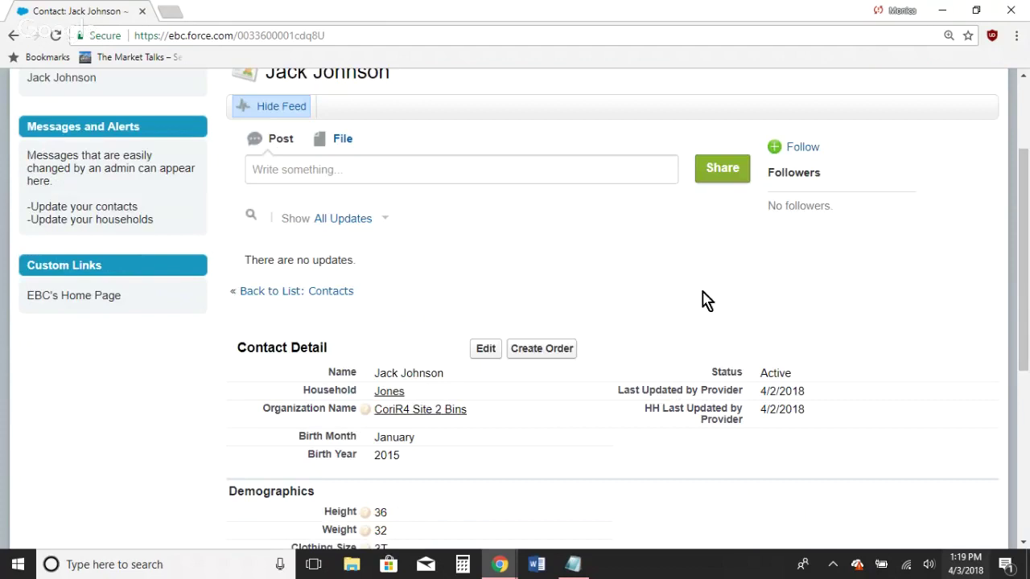
pyautogui.click(538, 357)
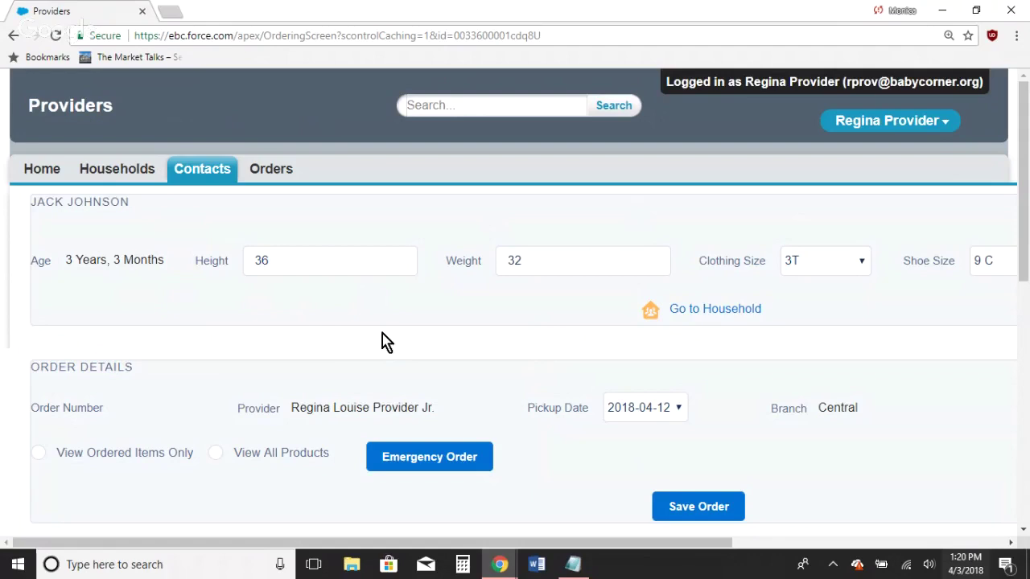
pyautogui.click(362, 268)
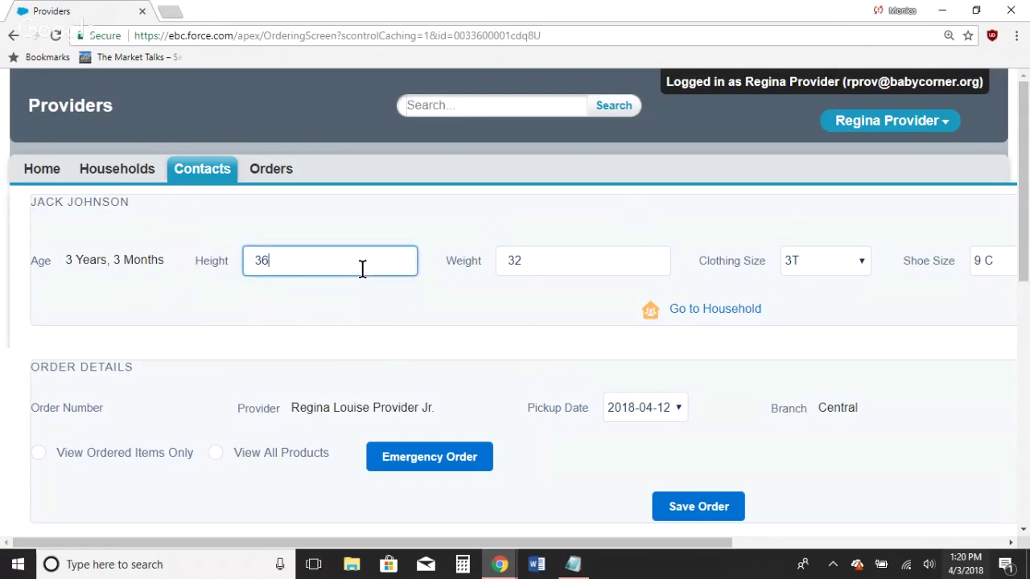
pyautogui.press('BackSpace')
pyautogui.press('BackSpace')
pyautogui.write('30')
pyautogui.press('BackSpace')
pyautogui.write('6')
pyautogui.moveTo(633, 543); pyautogui.dragTo(922, 491)
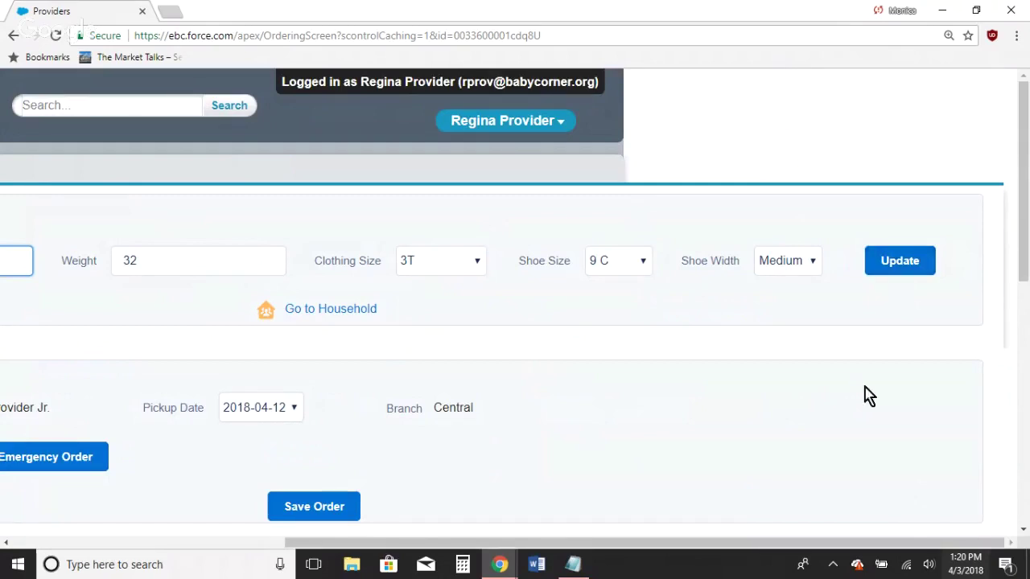
pyautogui.moveTo(798, 547); pyautogui.dragTo(441, 542)
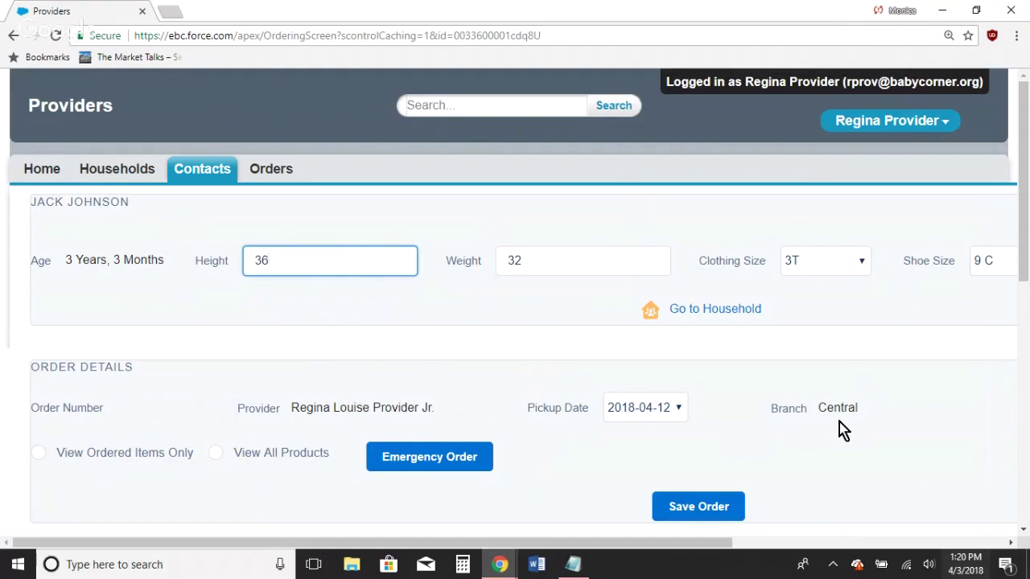
# Step: Keep the pickup date at 2018-04-12 and set the product list to View All Products
pyautogui.click(678, 408)
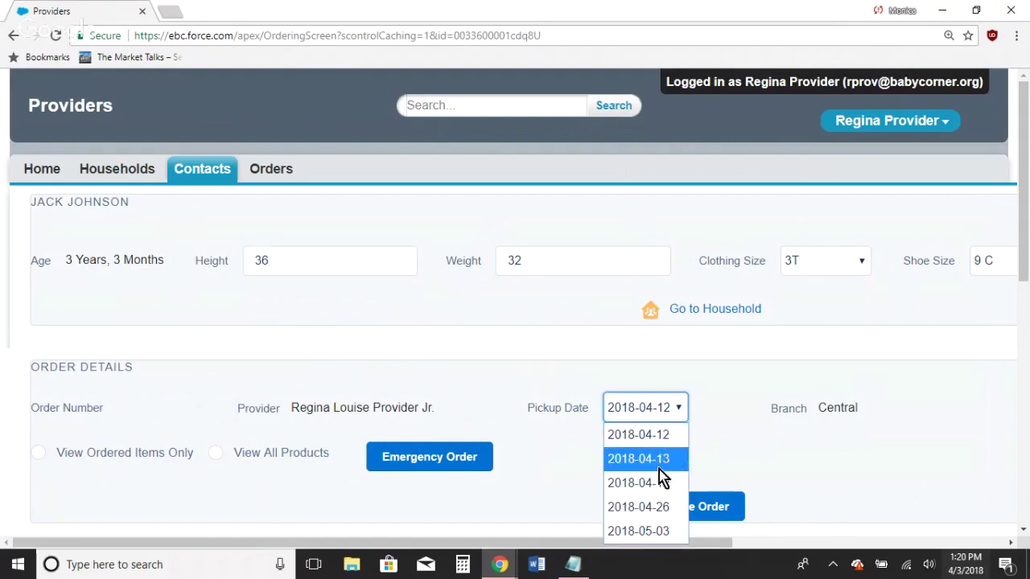
pyautogui.click(706, 453)
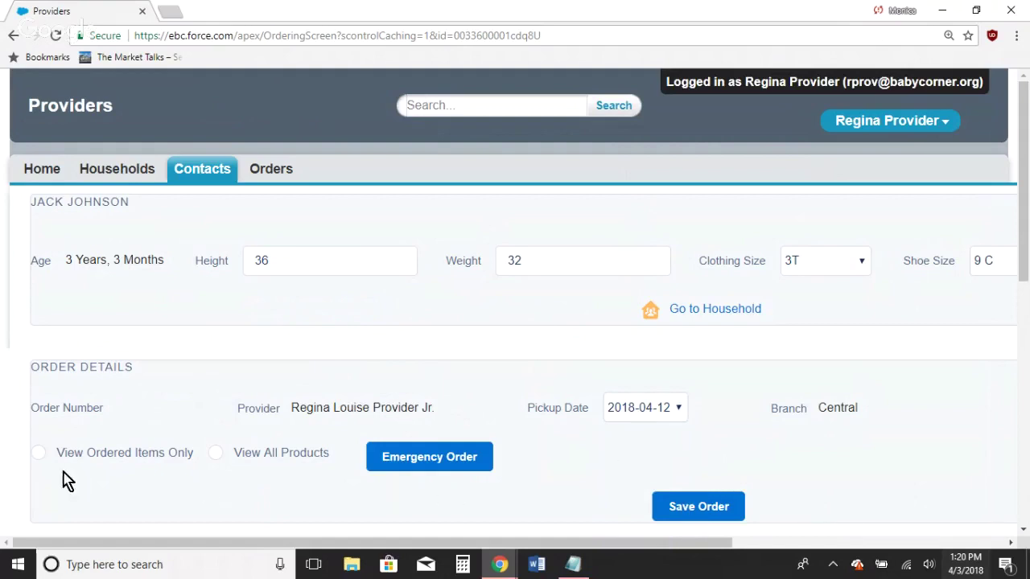
pyautogui.click(40, 455)
pyautogui.click(216, 456)
pyautogui.click(39, 453)
pyautogui.click(215, 453)
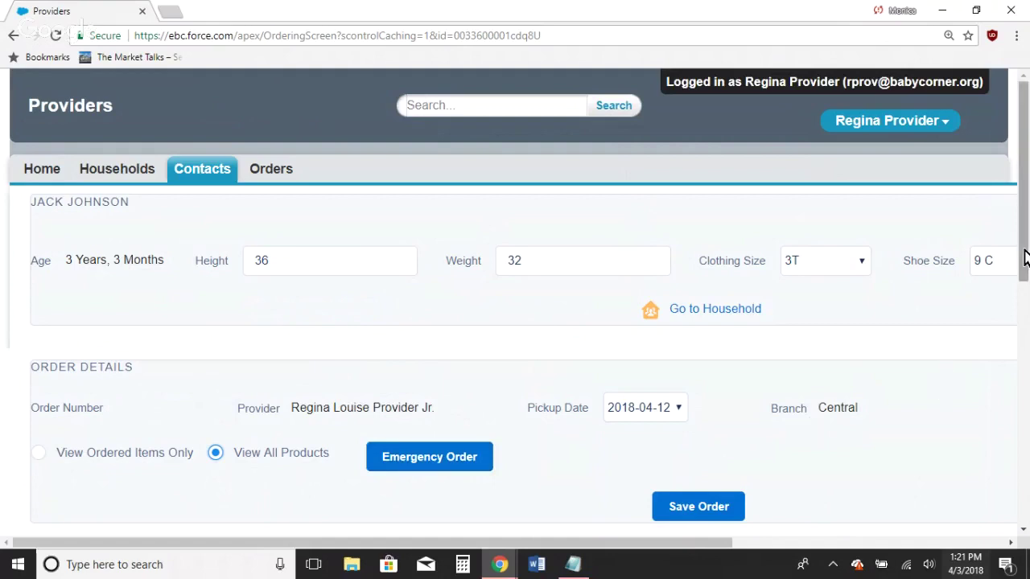
# Step: Show the EQUIPMENT product category and adjust browser zoom to read the full table
pyautogui.moveTo(1023, 256); pyautogui.dragTo(1025, 343)
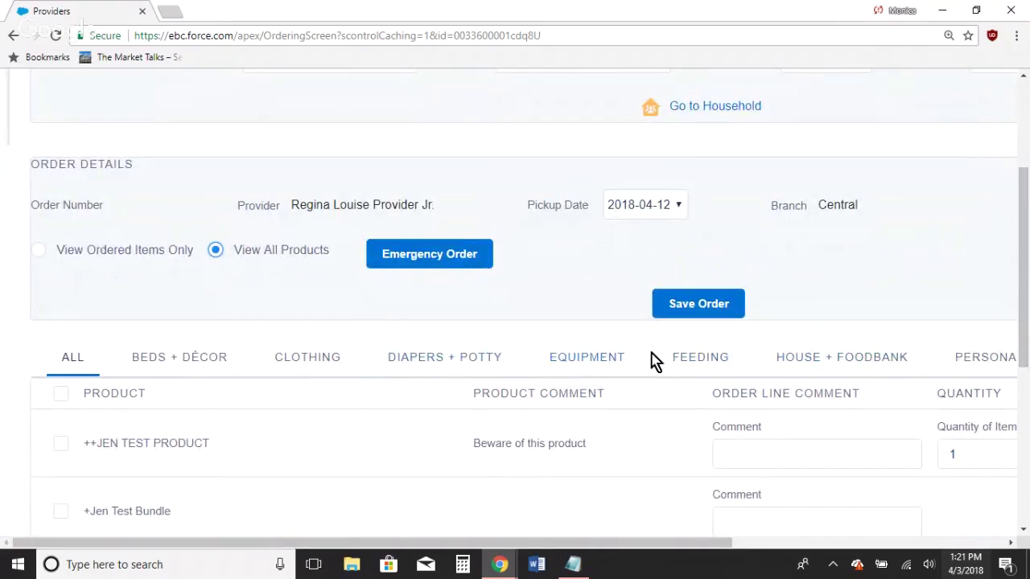
pyautogui.click(589, 365)
pyautogui.click(588, 365)
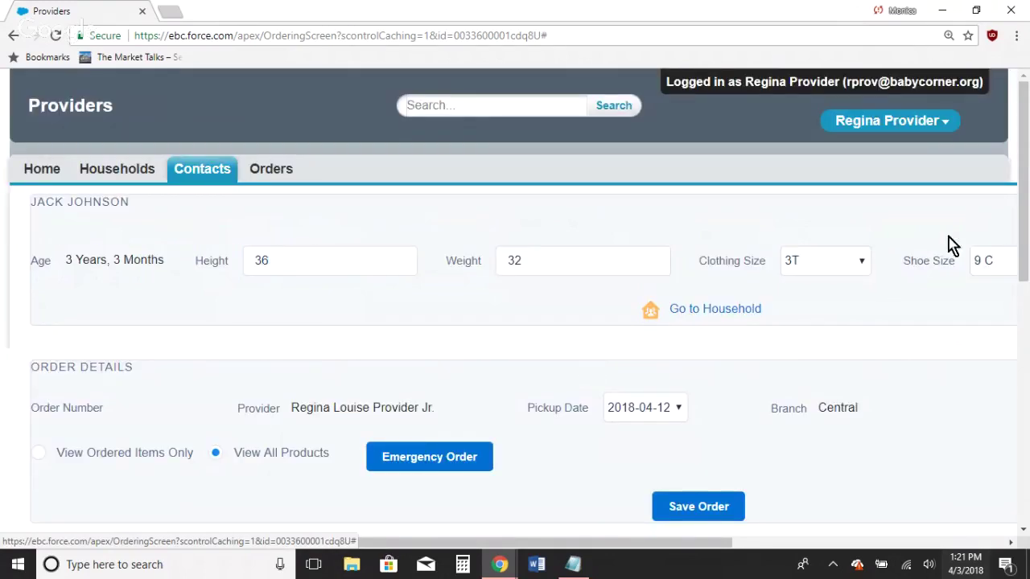
pyautogui.moveTo(1024, 228); pyautogui.dragTo(1024, 370)
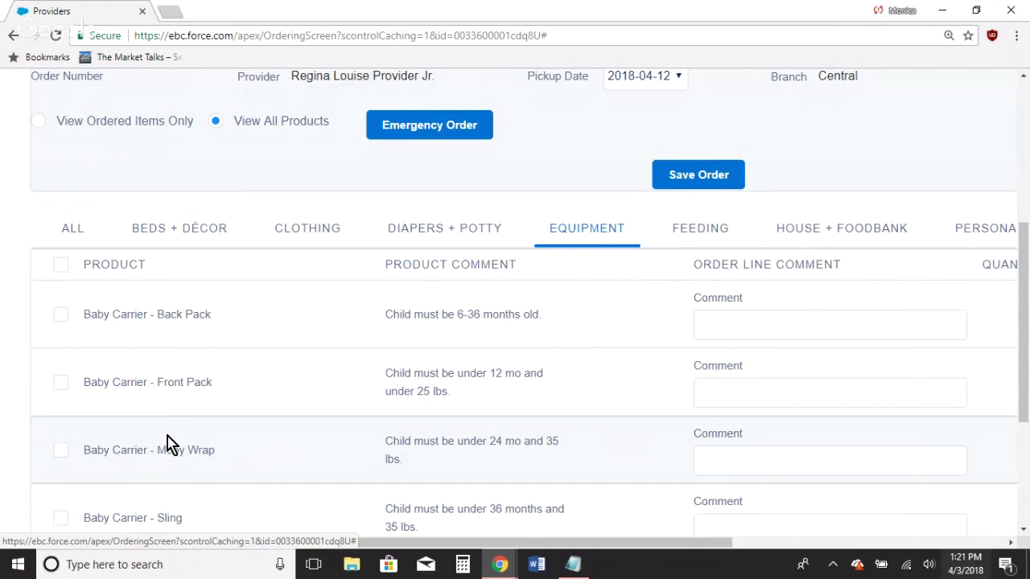
pyautogui.hotkey('ctrl', '-')
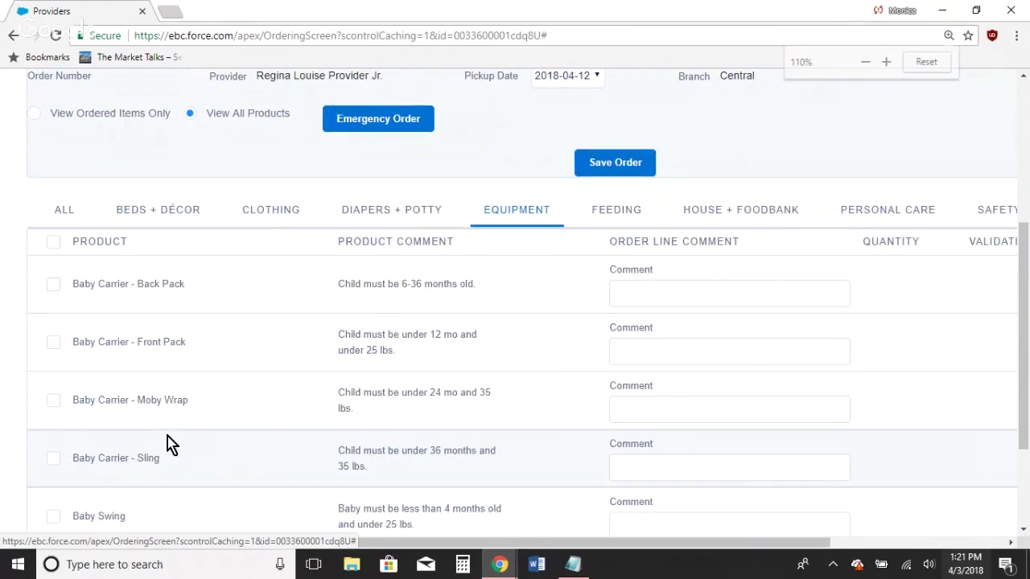
pyautogui.hotkey('ctrl', '-')
pyautogui.hotkey('ctrl', '-')
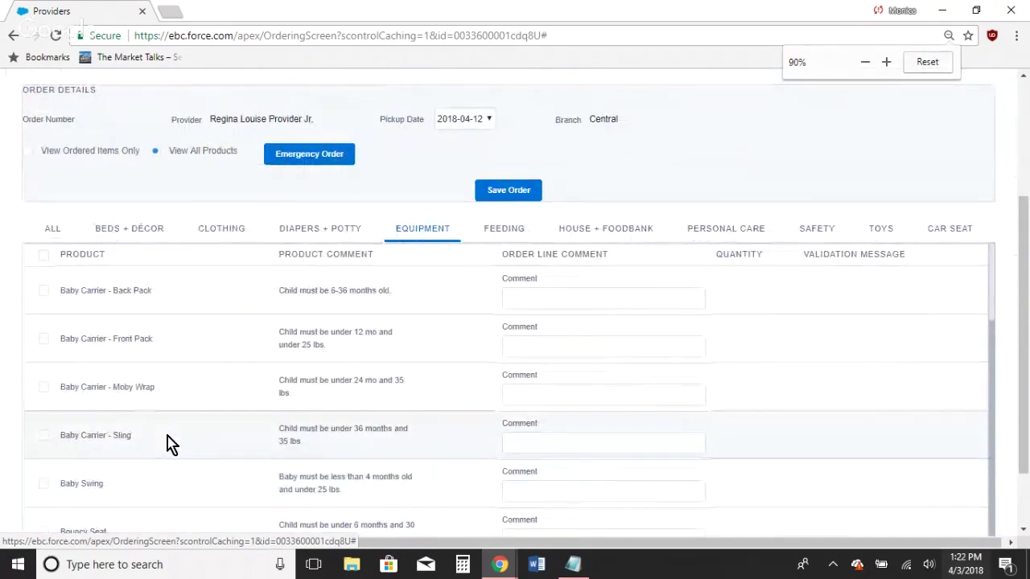
pyautogui.hotkey('ctrl', '+')
pyautogui.hotkey('ctrl', '-')
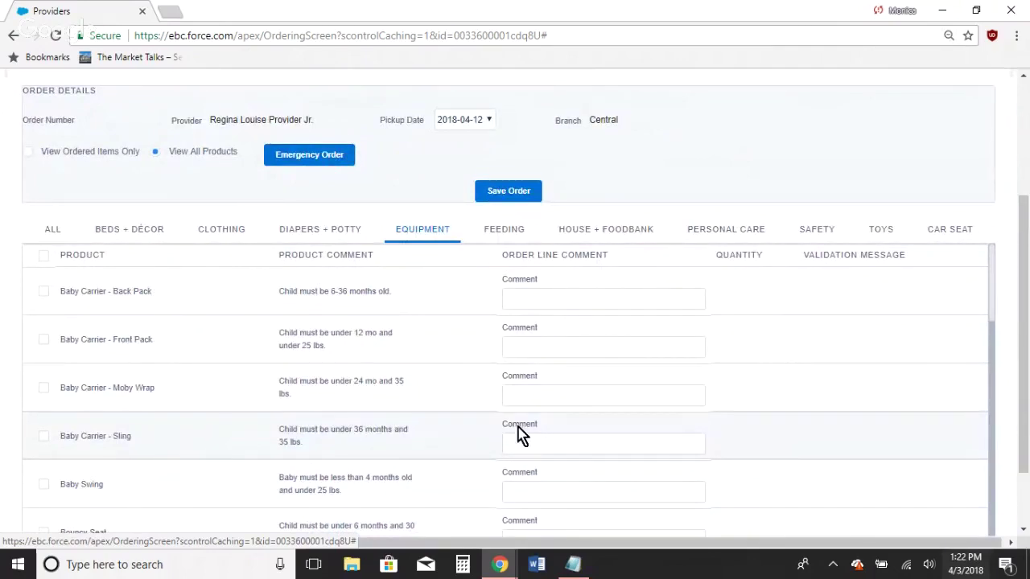
pyautogui.moveTo(1028, 405)
pyautogui.mouseDown()
pyautogui.moveTo(1028, 290)
pyautogui.moveTo(1028, 409)
pyautogui.mouseUp()
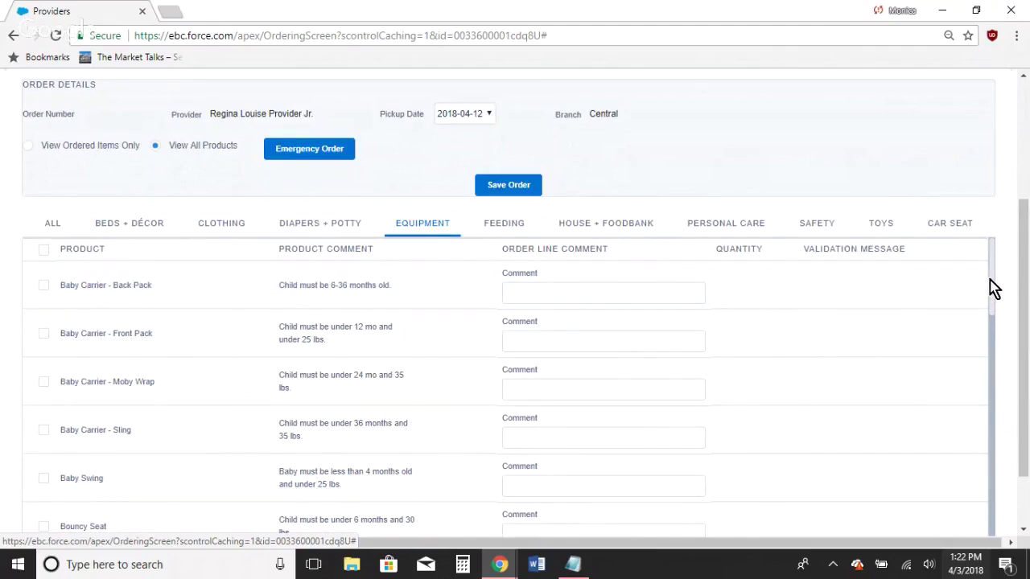
pyautogui.moveTo(990, 281); pyautogui.dragTo(990, 306)
pyautogui.moveTo(995, 329); pyautogui.dragTo(995, 288)
pyautogui.hotkey('ctrl', '+')
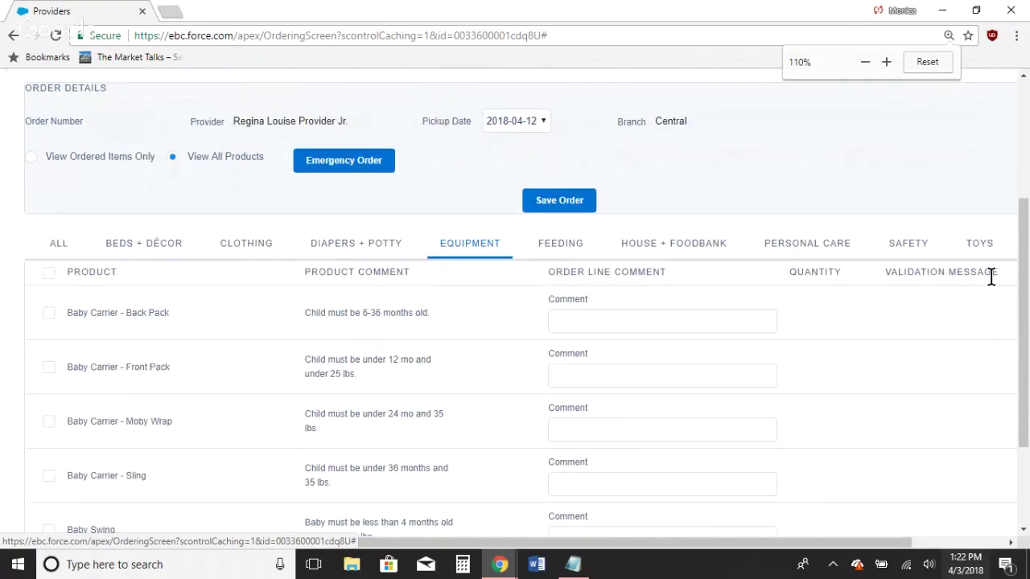
pyautogui.hotkey('ctrl', '+')
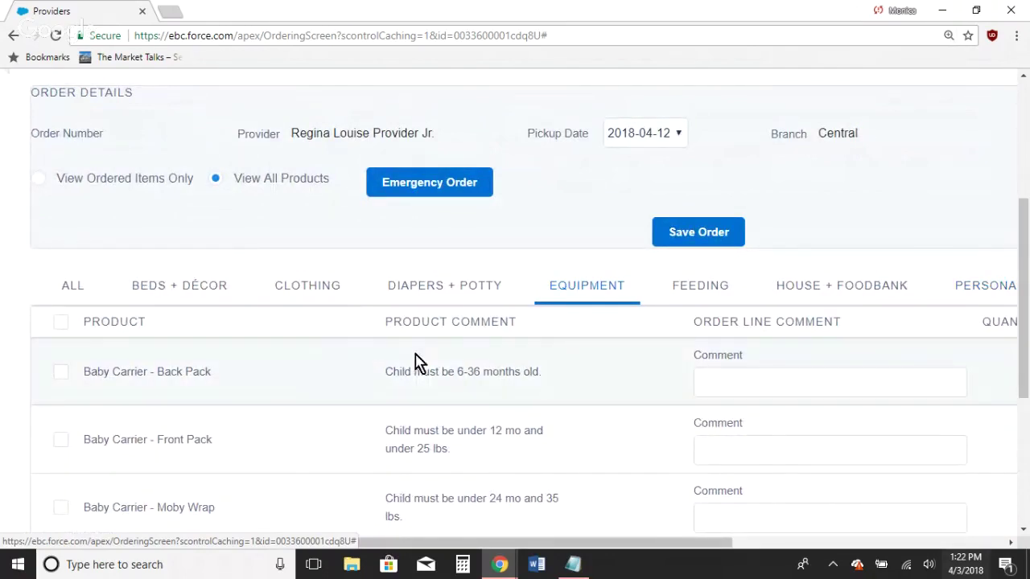
# Step: Check Baby Carrier - Front Pack, leaving its product comment blank, and scroll to Quantity
pyautogui.click(61, 440)
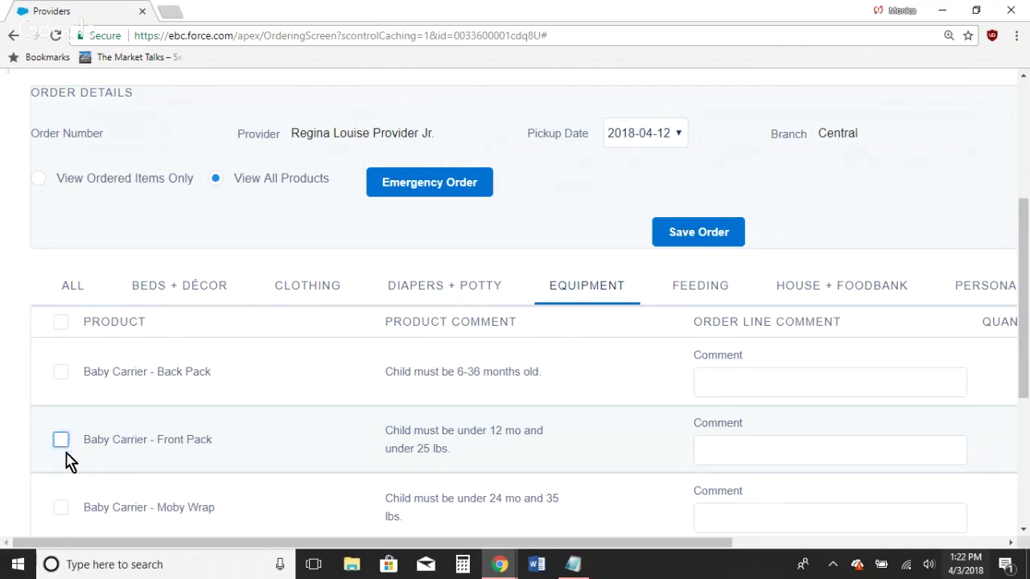
pyautogui.click(61, 441)
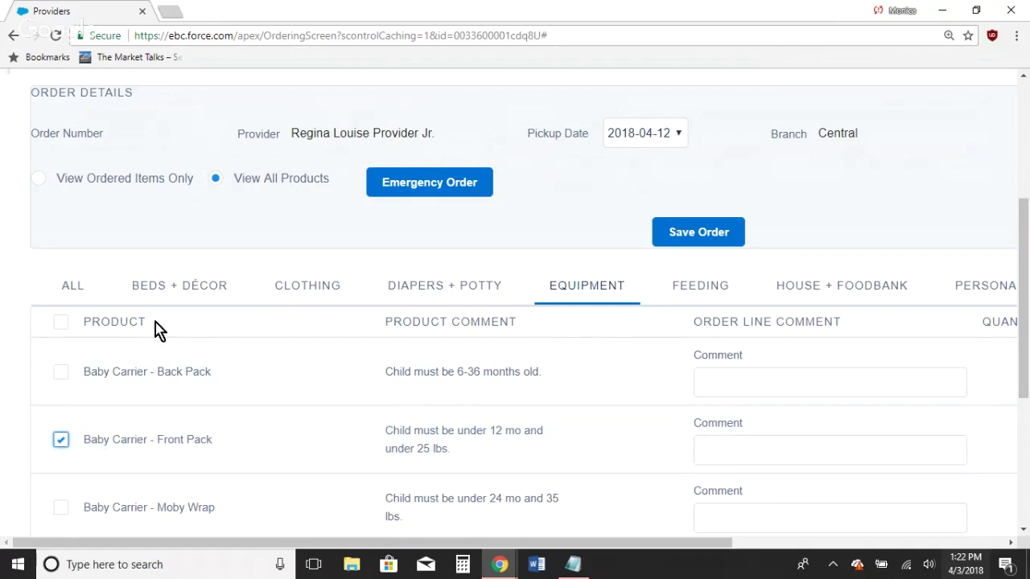
pyautogui.moveTo(146, 322); pyautogui.dragTo(85, 320)
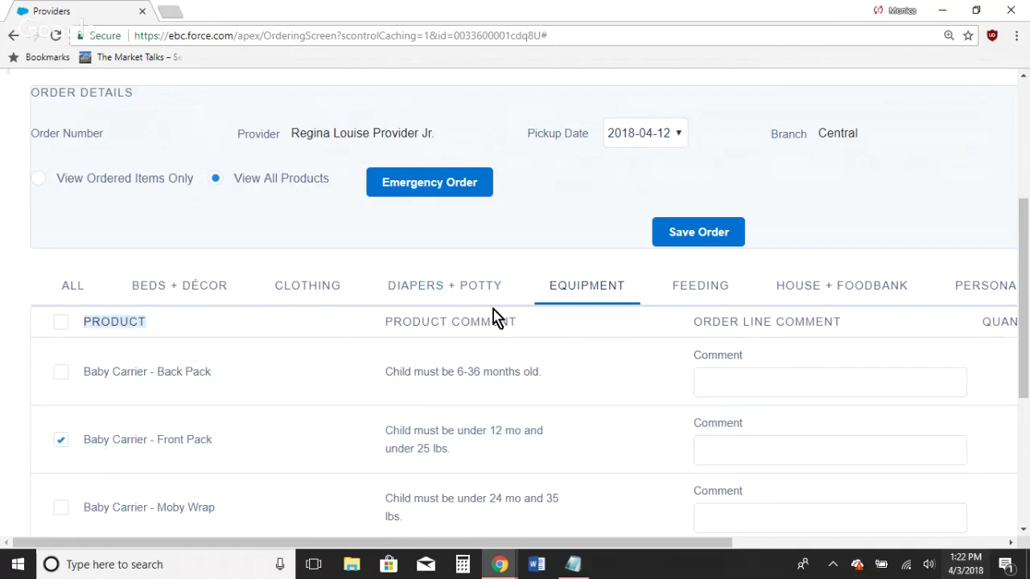
pyautogui.moveTo(523, 325); pyautogui.dragTo(385, 336)
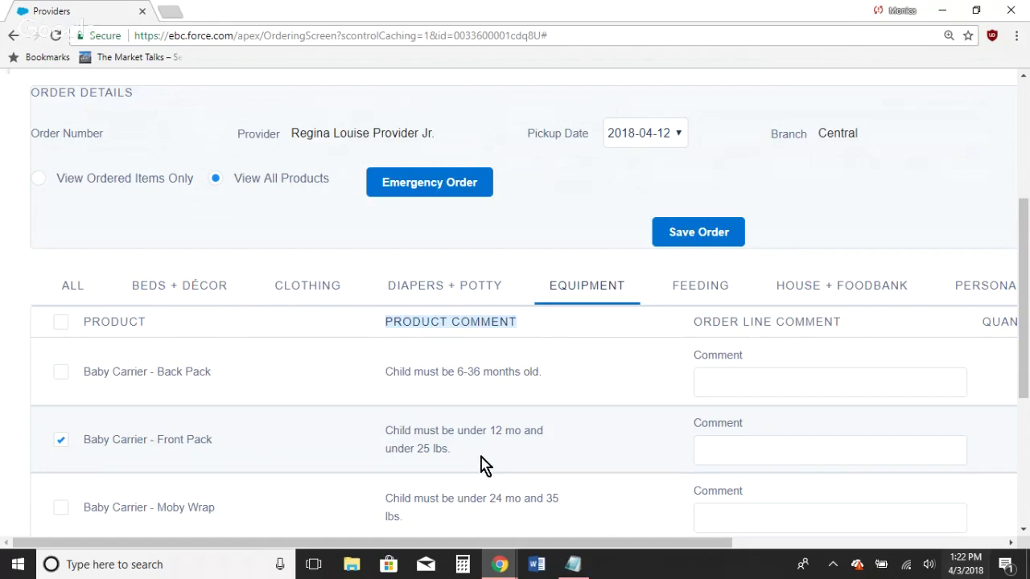
pyautogui.click(718, 446)
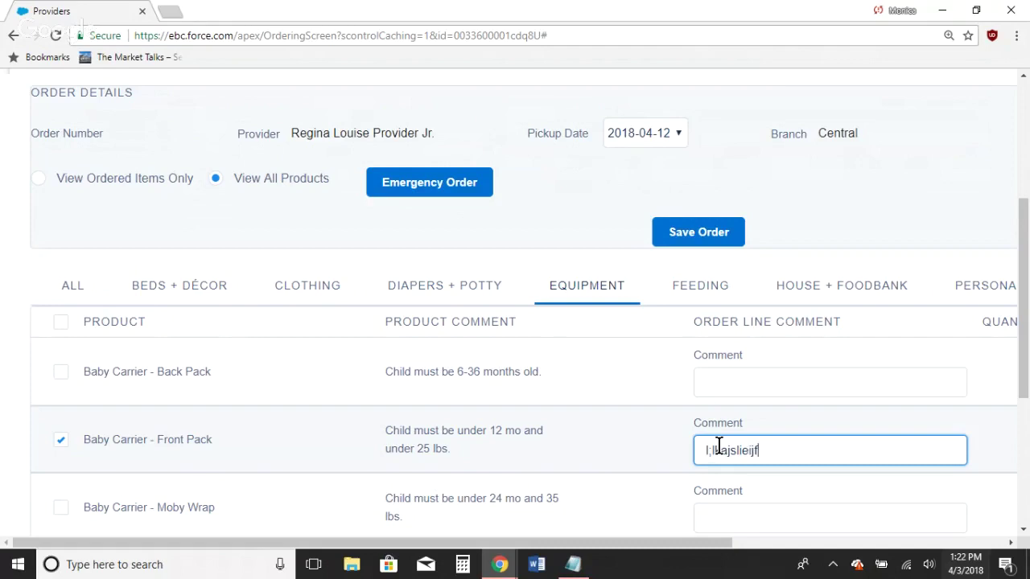
pyautogui.press('BackSpace')
pyautogui.press('BackSpace')
pyautogui.press('BackSpace')
pyautogui.press('BackSpace')
pyautogui.press('BackSpace')
pyautogui.press('BackSpace')
pyautogui.press('BackSpace')
pyautogui.press('BackSpace')
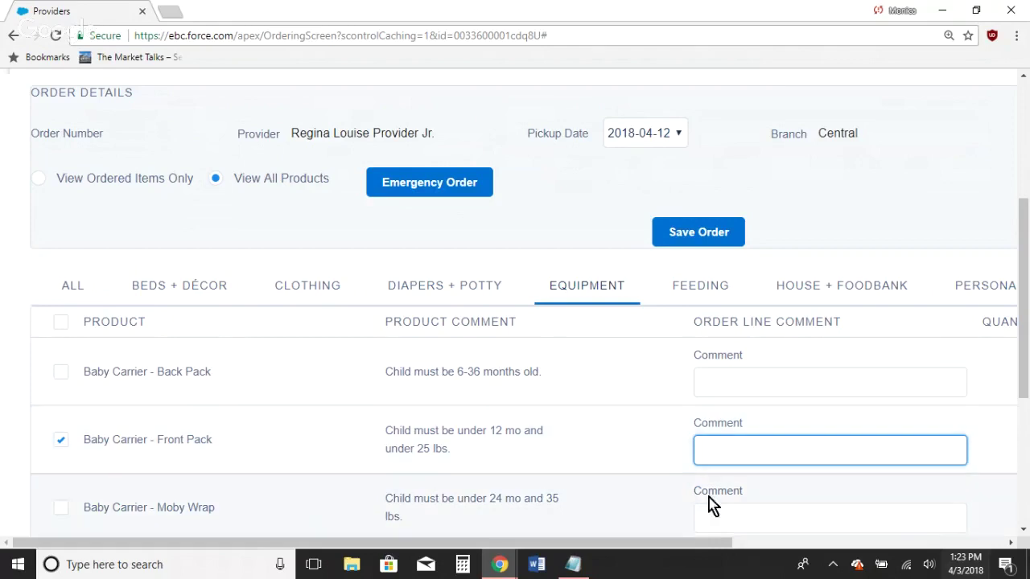
pyautogui.moveTo(701, 544); pyautogui.dragTo(838, 543)
pyautogui.moveTo(874, 330); pyautogui.dragTo(801, 338)
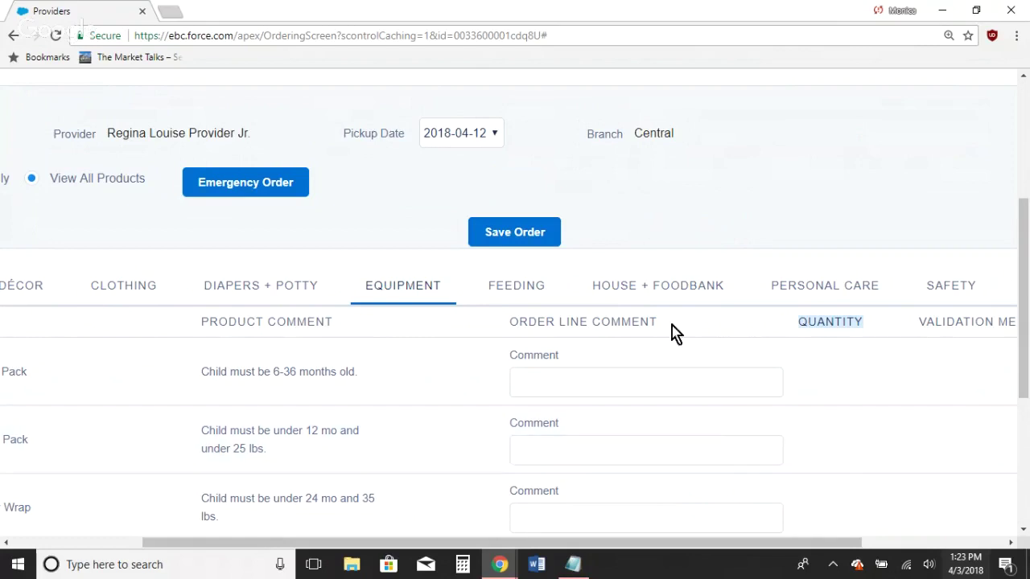
# Step: Save the order, which raises an age-range validation warning
pyautogui.click(536, 235)
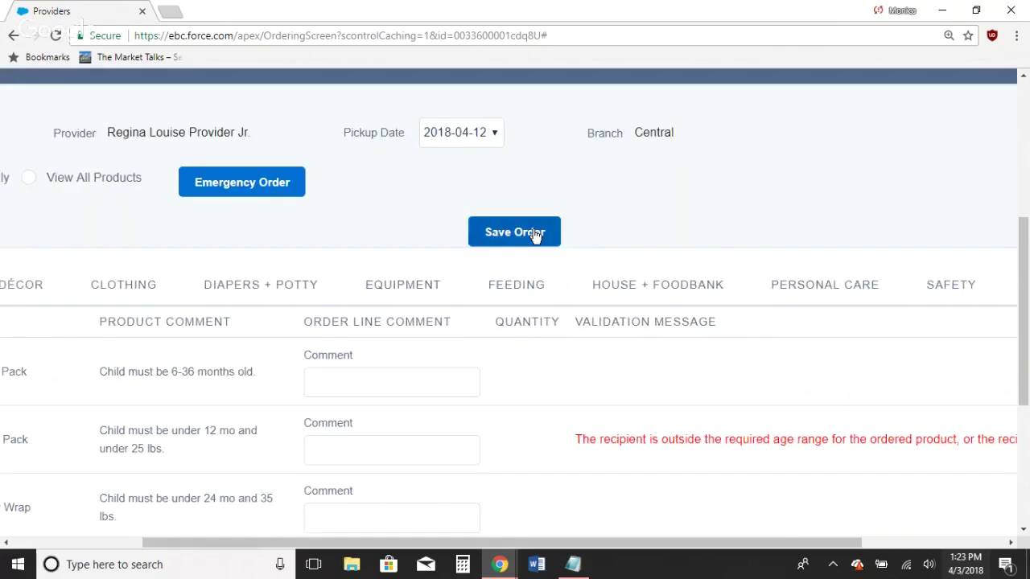
pyautogui.hotkey('ctrl', '-')
pyautogui.hotkey('ctrl', '-')
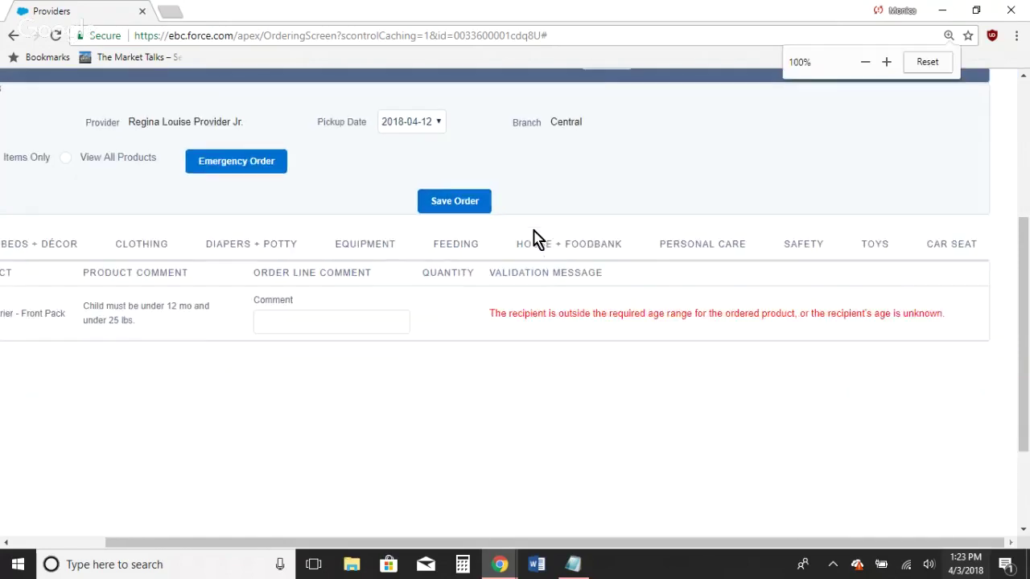
pyautogui.moveTo(1023, 319); pyautogui.dragTo(1022, 251)
pyautogui.hotkey('ctrl', '-')
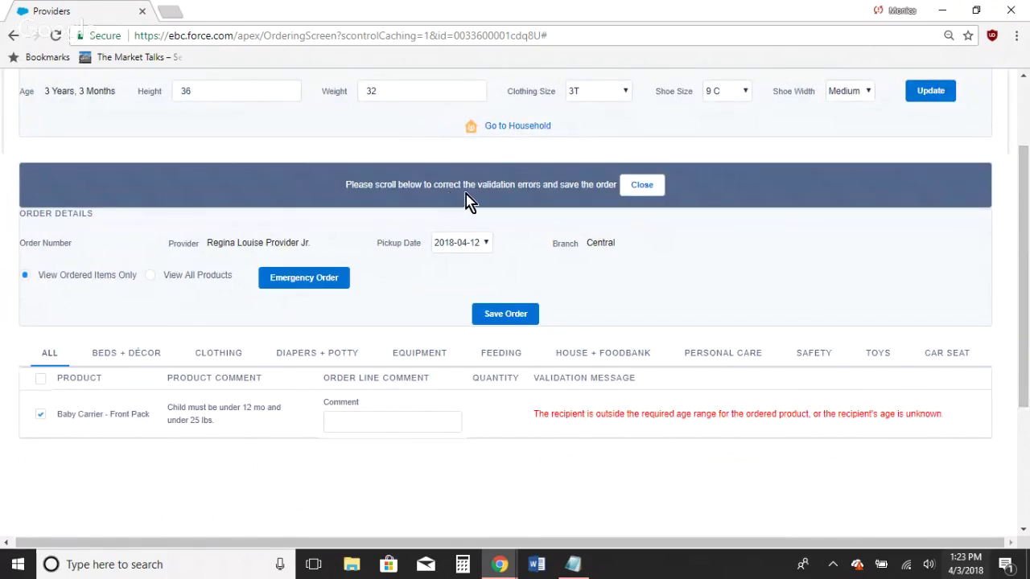
# Step: Close the validation warning and uncheck Baby Carrier - Front Pack
pyautogui.click(642, 186)
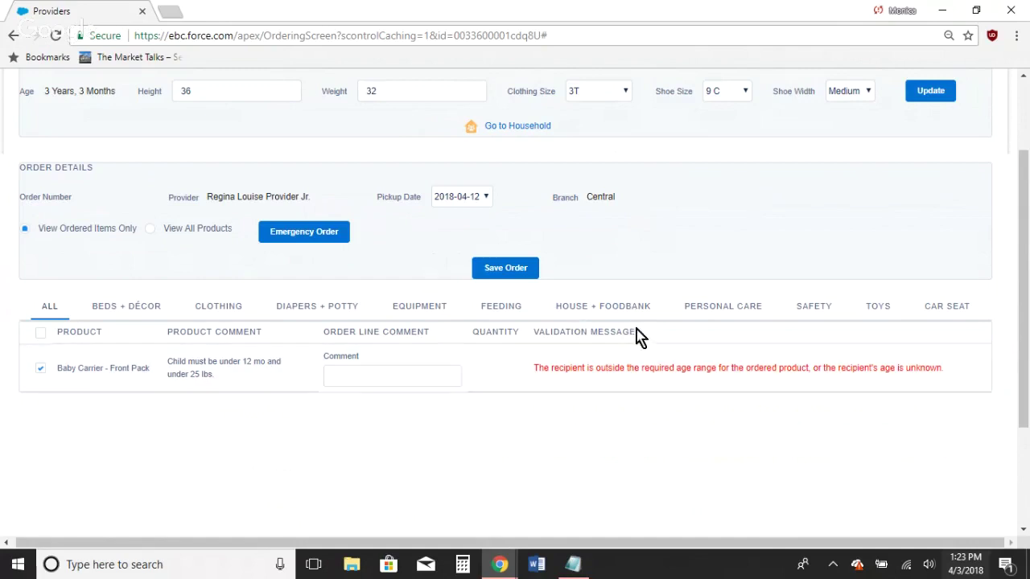
pyautogui.moveTo(637, 337); pyautogui.dragTo(533, 335)
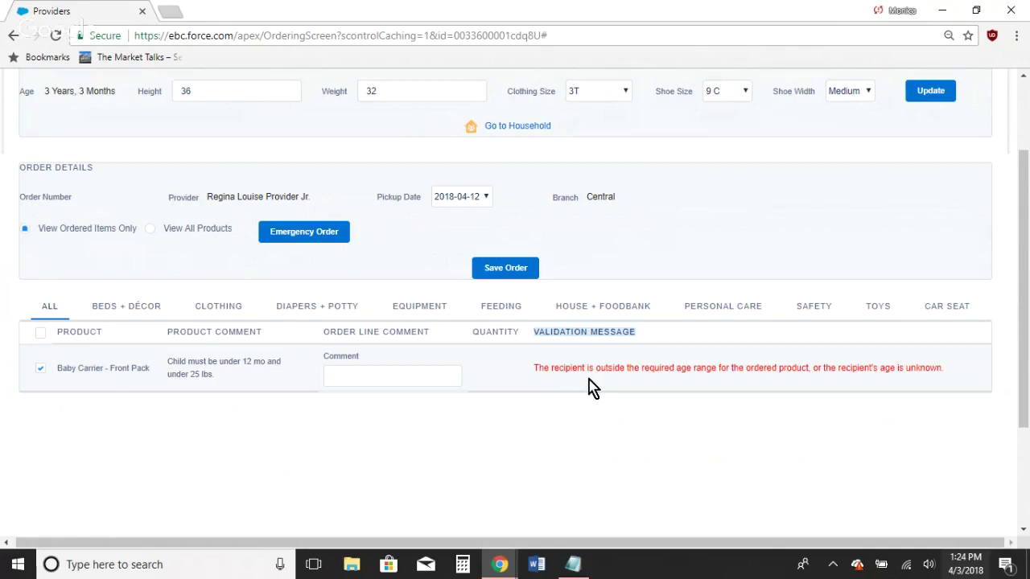
pyautogui.hotkey('ctrl', '+')
pyautogui.hotkey('ctrl', '+')
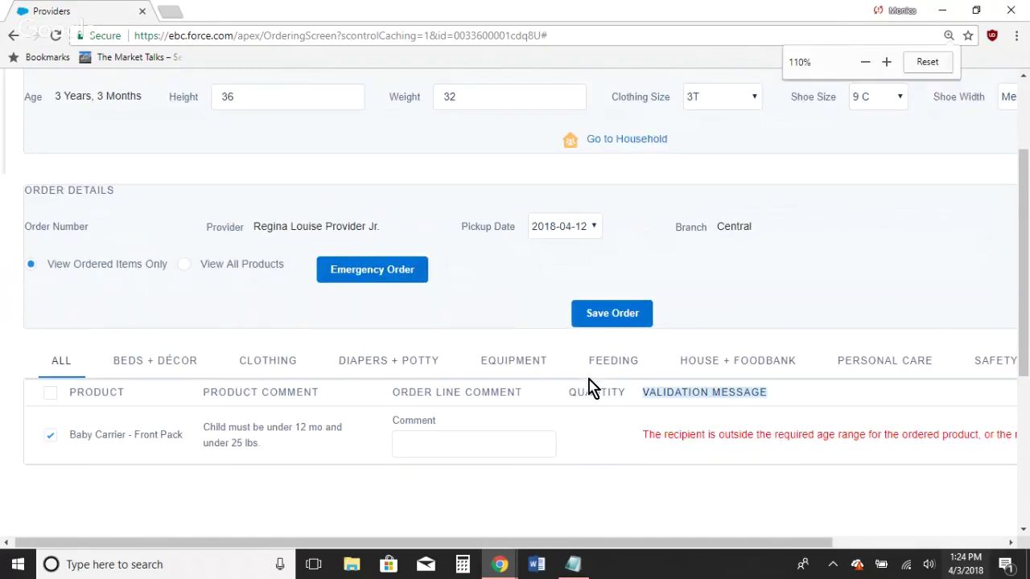
pyautogui.moveTo(497, 547); pyautogui.dragTo(368, 540)
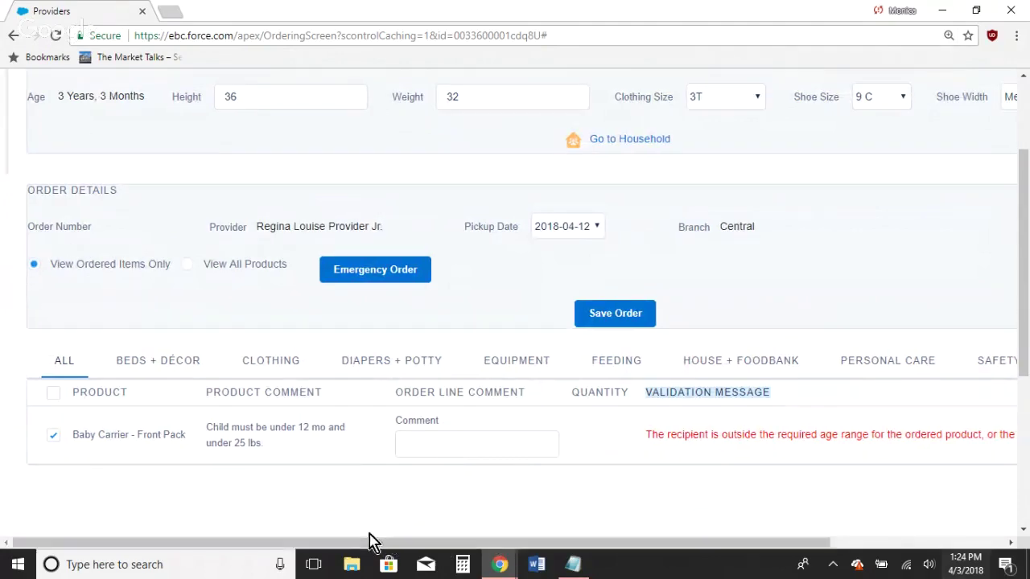
pyautogui.click(53, 437)
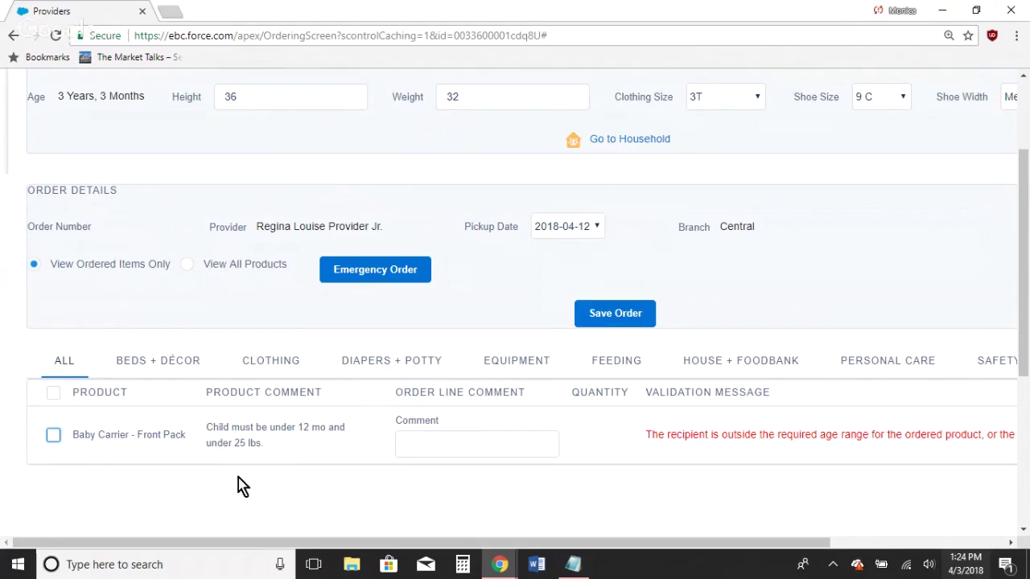
# Step: Check +Jen Test Bundle under CLOTHING, then select the CAR SEAT category
pyautogui.click(271, 367)
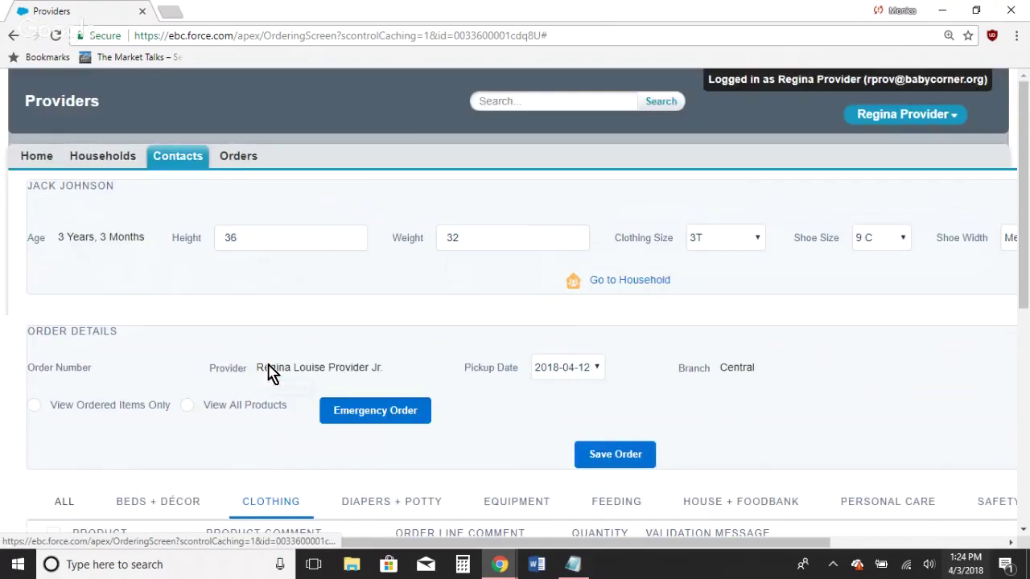
pyautogui.moveTo(1025, 206); pyautogui.dragTo(1029, 368)
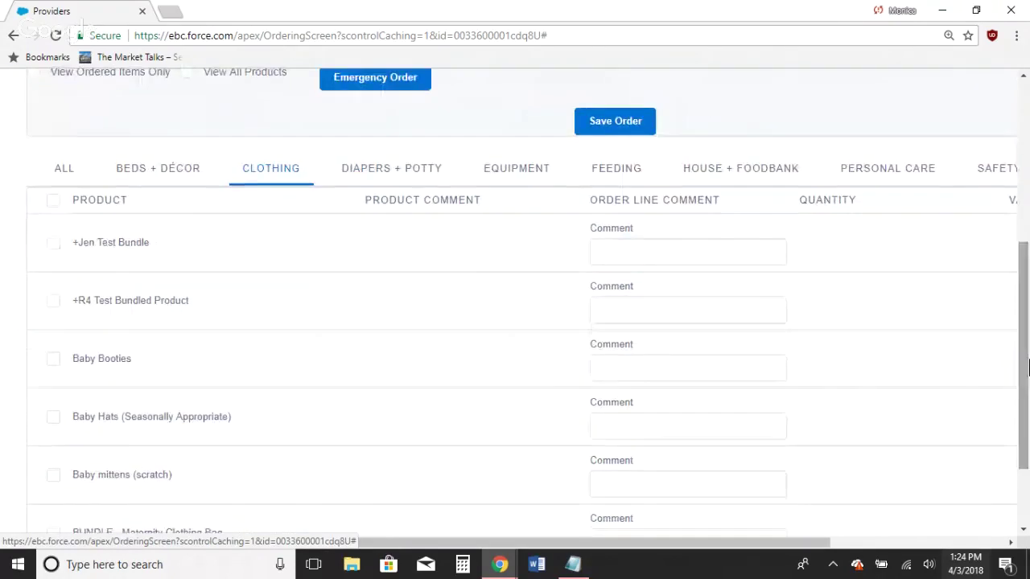
pyautogui.click(55, 244)
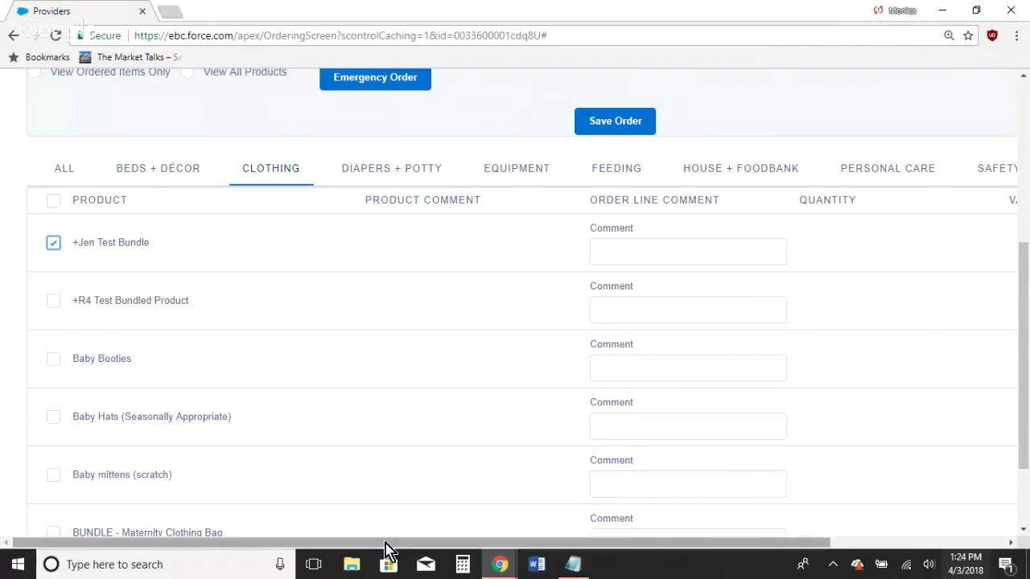
pyautogui.moveTo(386, 550); pyautogui.dragTo(607, 547)
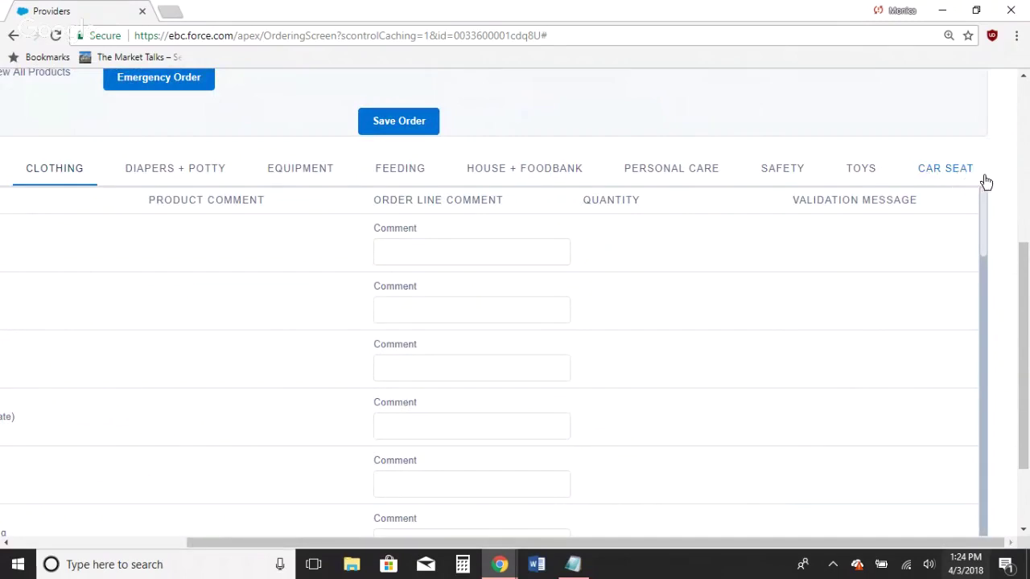
pyautogui.click(957, 176)
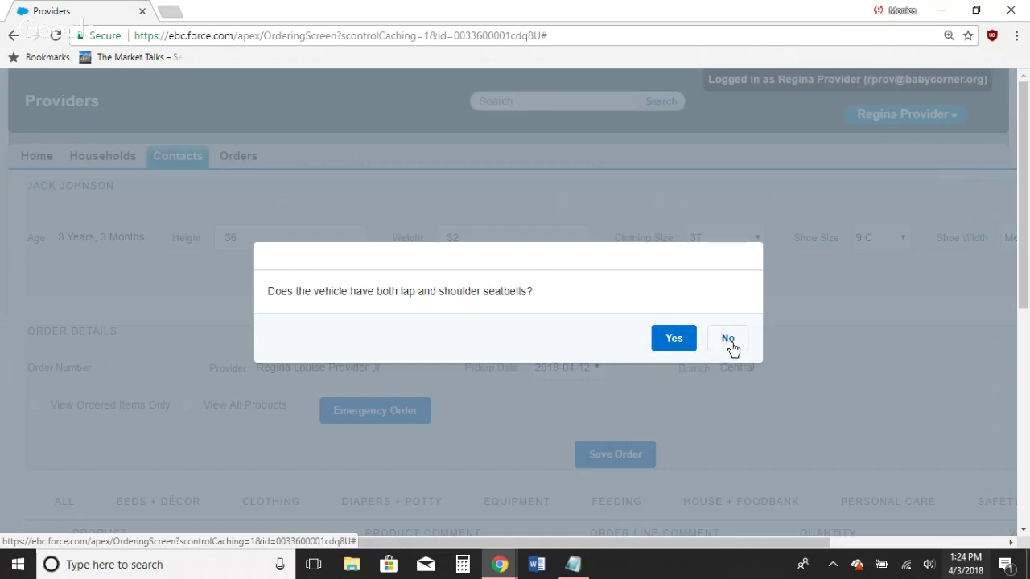
# Step: Answer Yes to the lap-and-shoulder seatbelt question and acknowledge the car seat added to cart
pyautogui.click(669, 343)
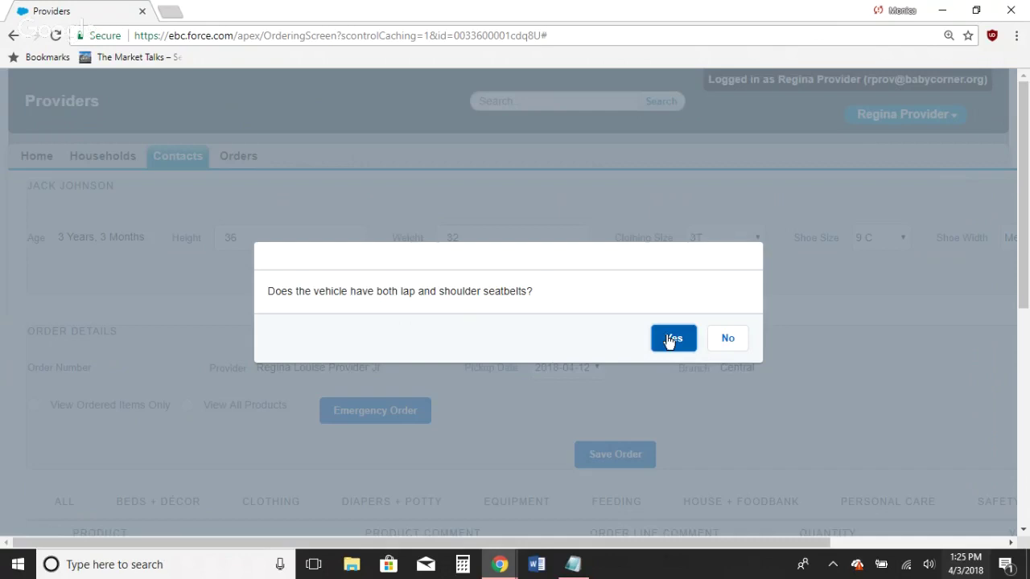
pyautogui.click(668, 343)
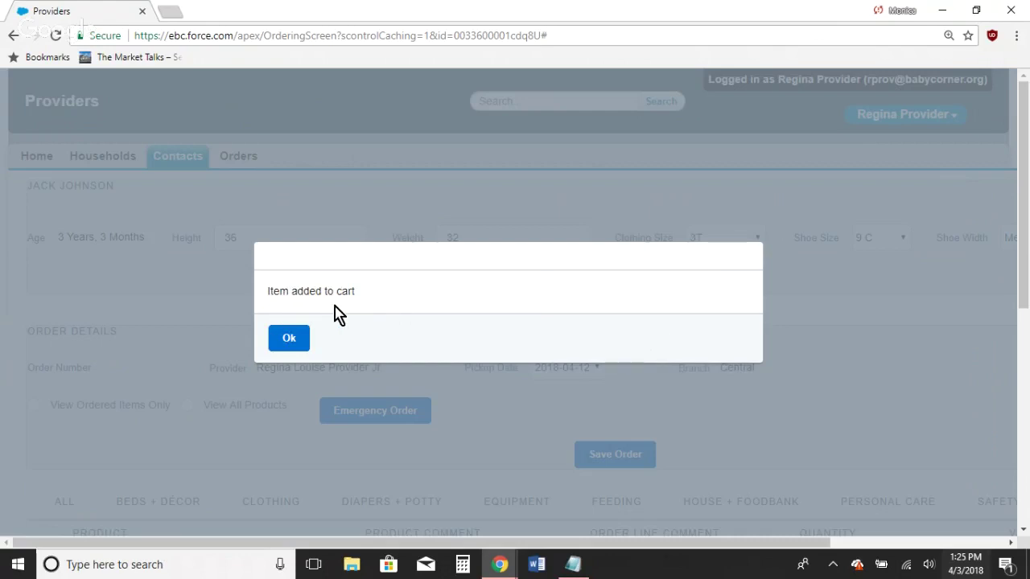
pyautogui.click(294, 344)
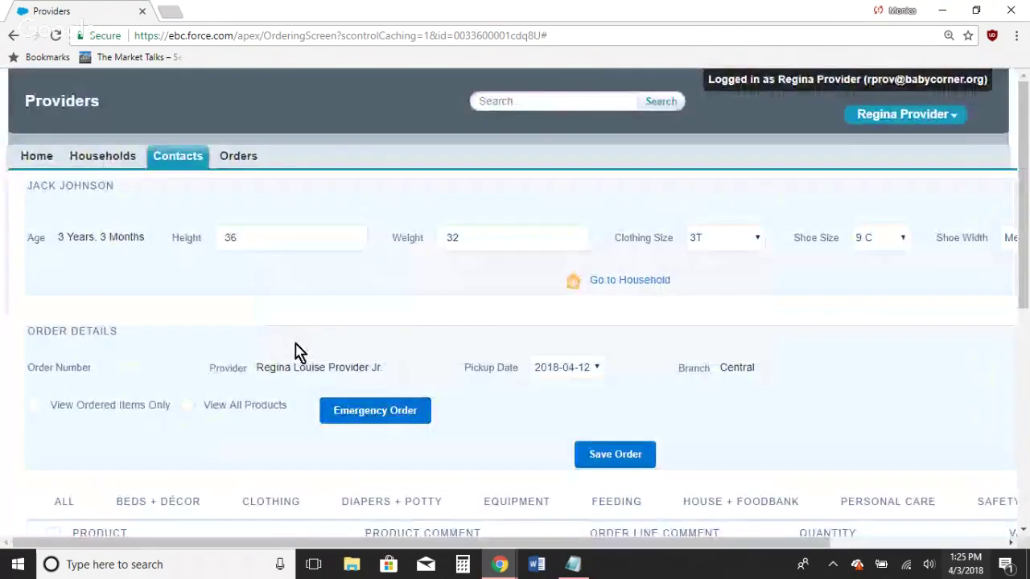
# Step: Switch to View Ordered Items Only, save the order, and close the order-created banner
pyautogui.moveTo(1026, 242); pyautogui.dragTo(1027, 327)
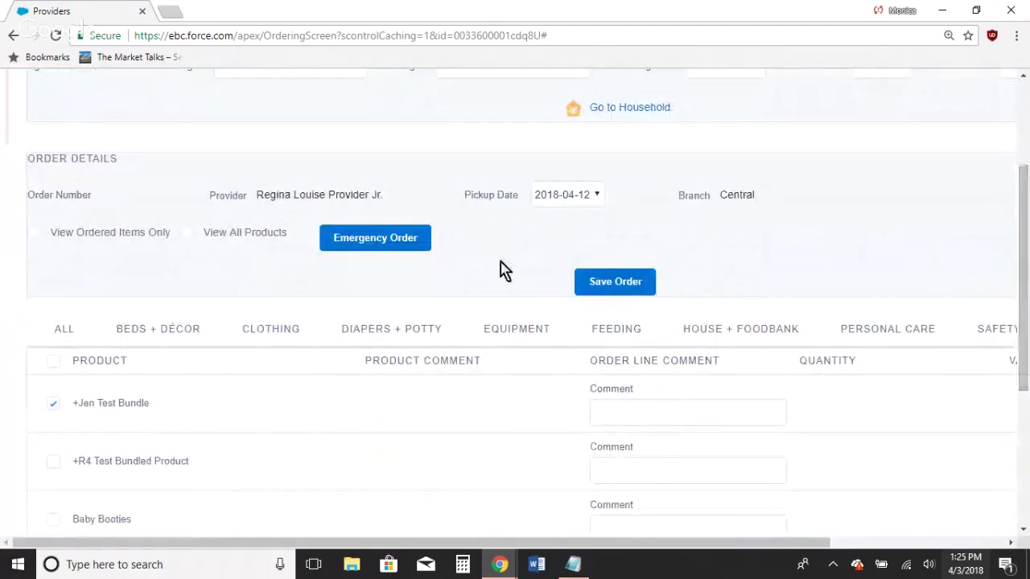
pyautogui.click(34, 233)
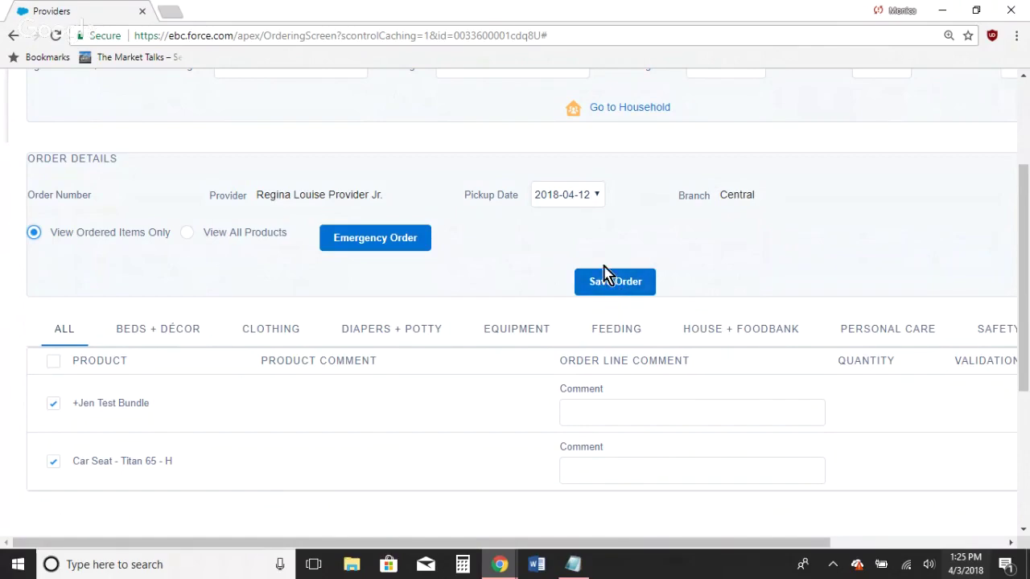
pyautogui.click(613, 294)
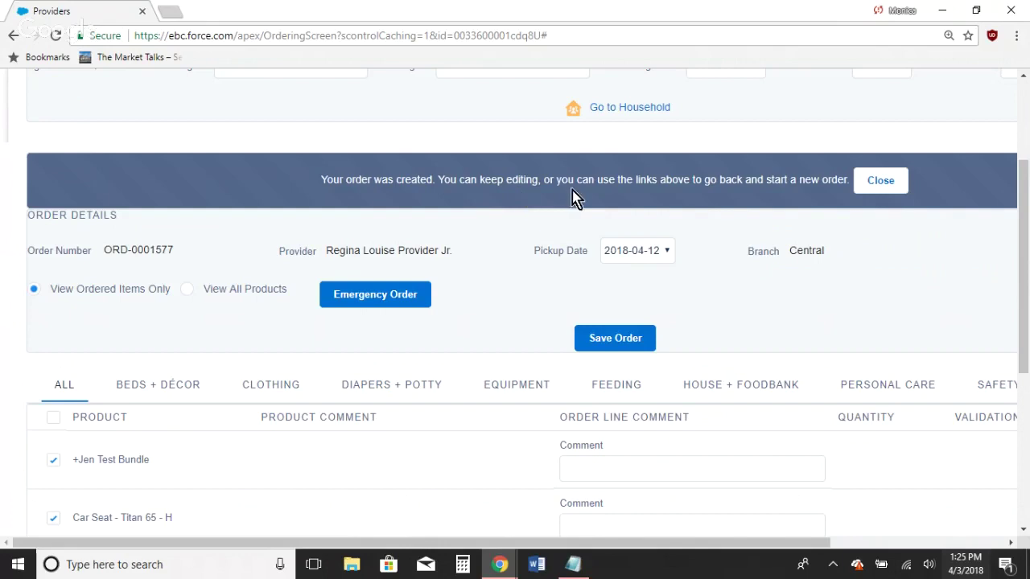
pyautogui.click(880, 181)
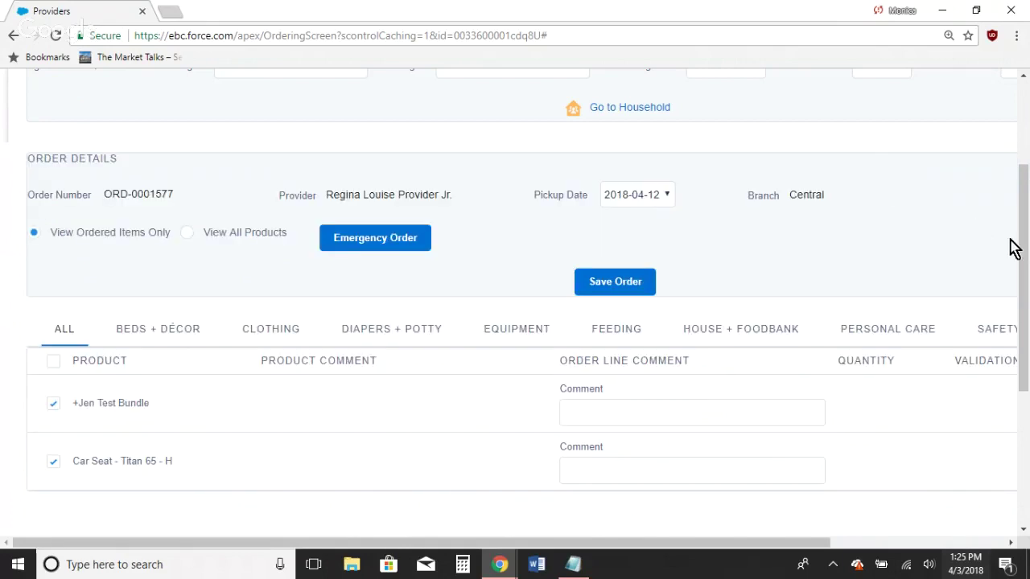
pyautogui.moveTo(1022, 246); pyautogui.dragTo(1015, 153)
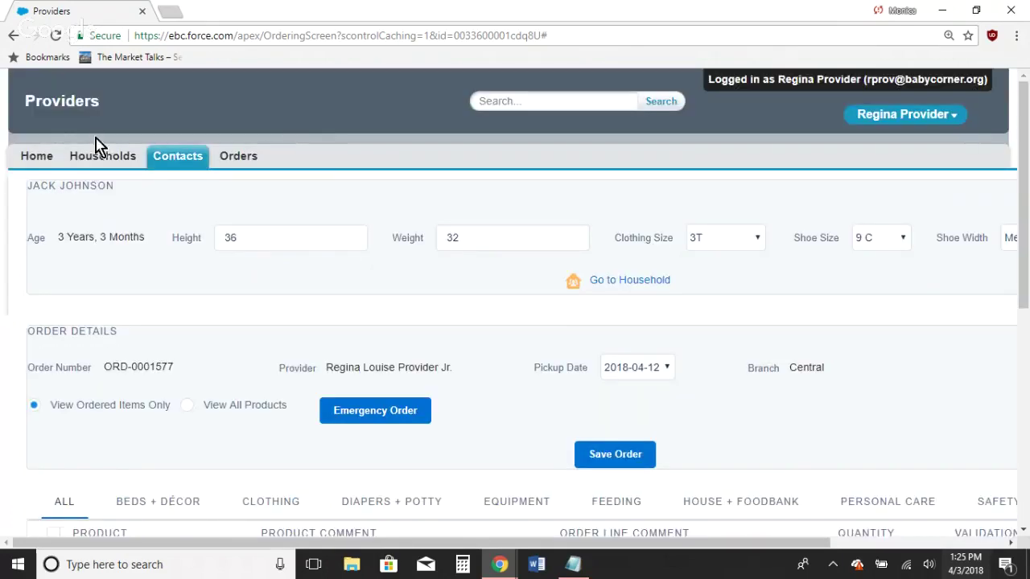
pyautogui.click(36, 161)
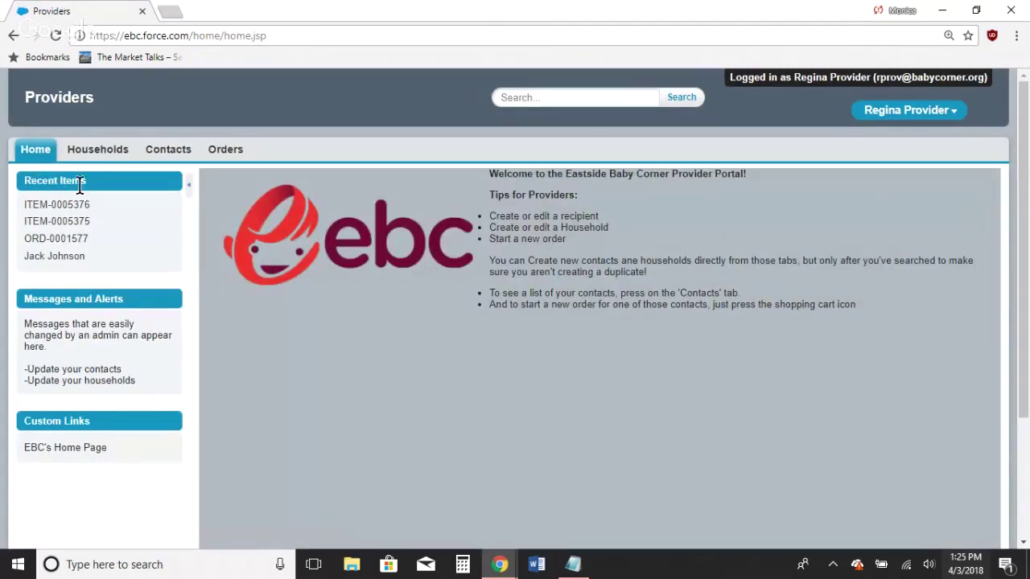
pyautogui.click(76, 259)
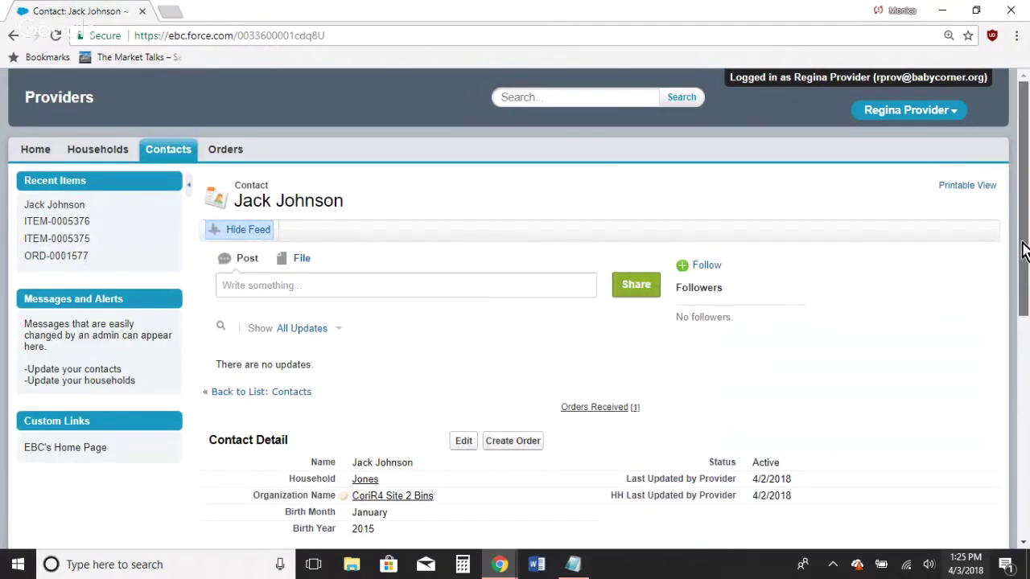
pyautogui.moveTo(1025, 248); pyautogui.dragTo(1027, 479)
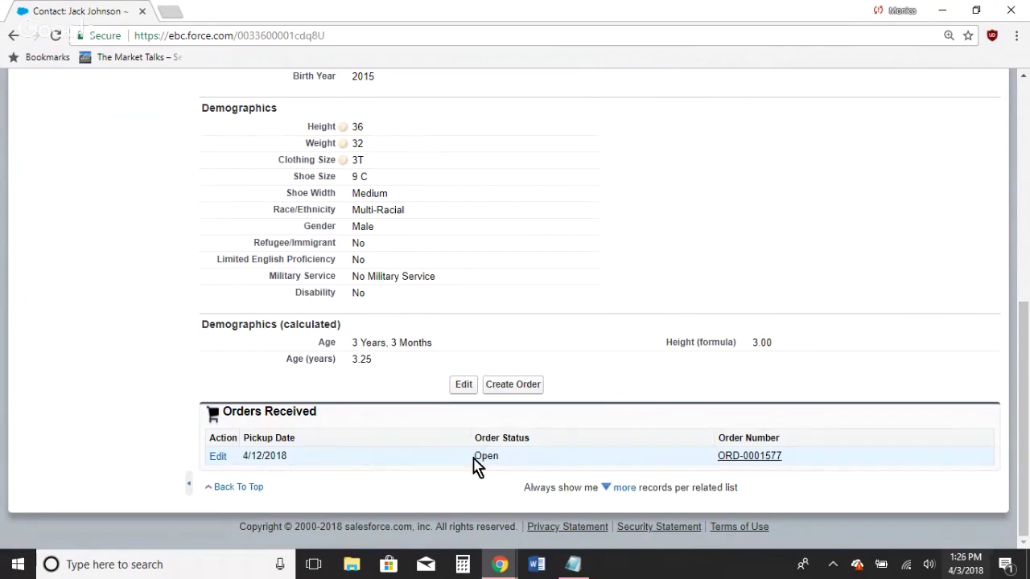
pyautogui.moveTo(474, 456); pyautogui.dragTo(515, 459)
pyautogui.click(516, 465)
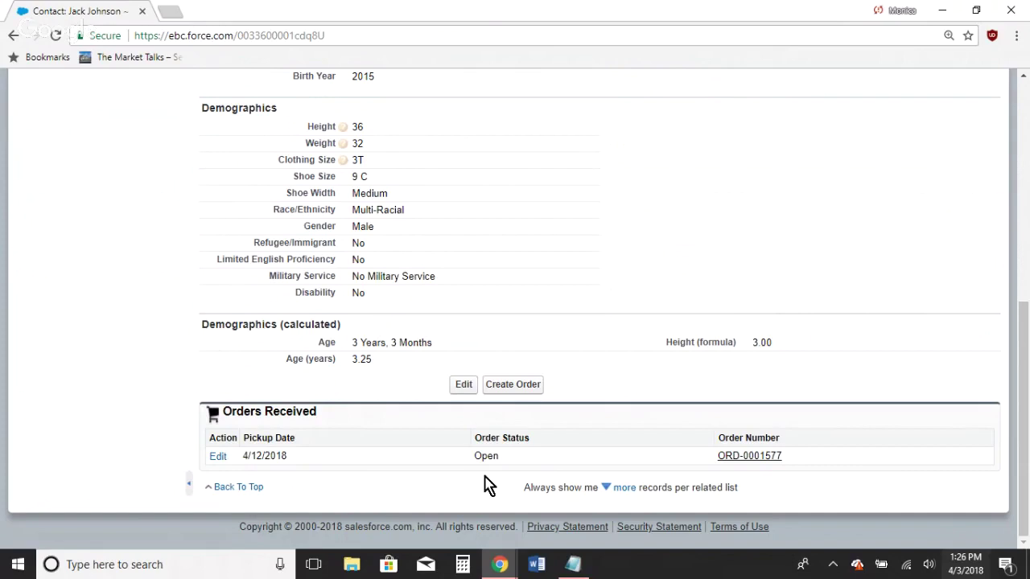
pyautogui.click(218, 457)
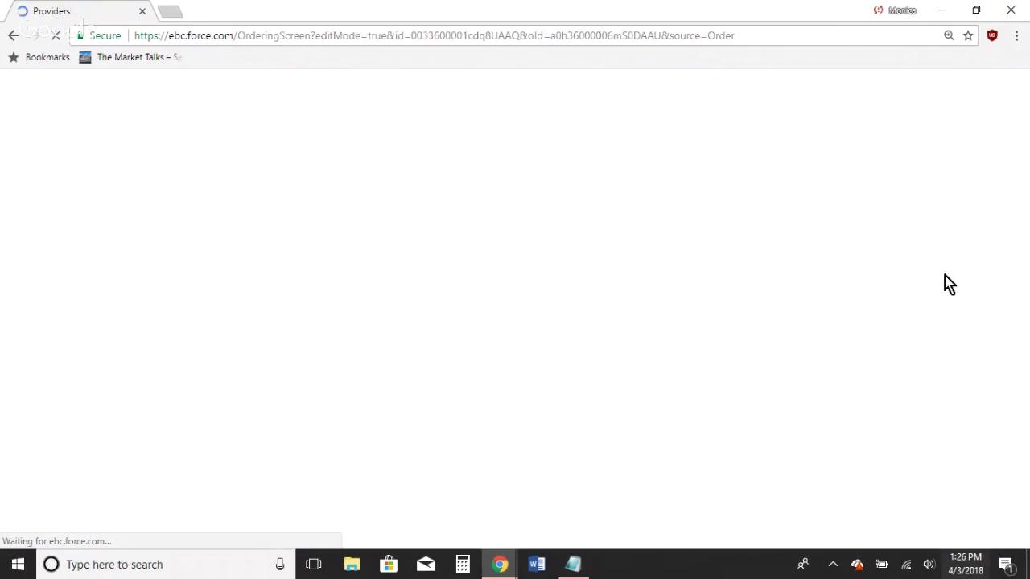
pyautogui.moveTo(1024, 224); pyautogui.dragTo(1000, 363)
pyautogui.click(52, 457)
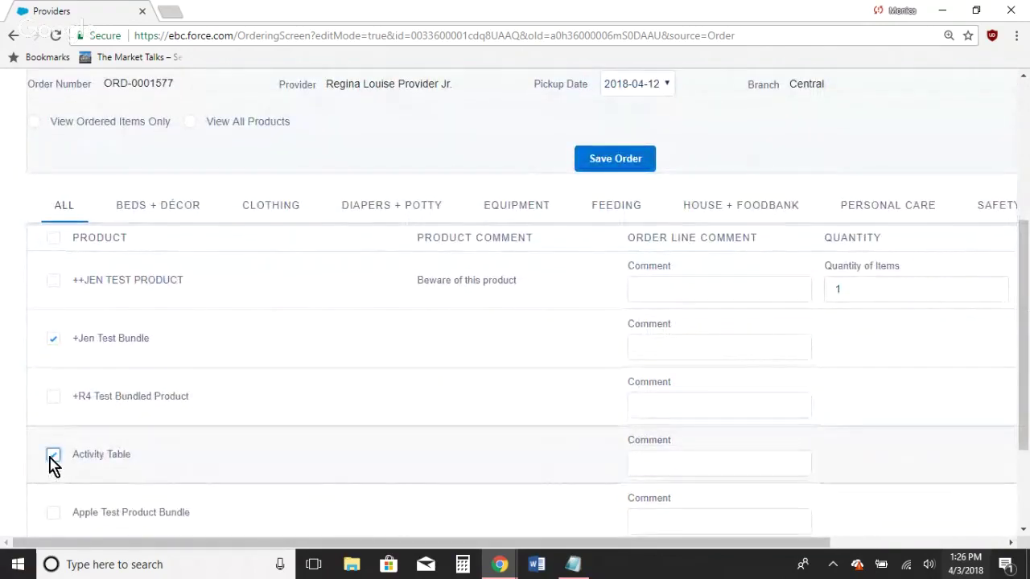
pyautogui.click(53, 457)
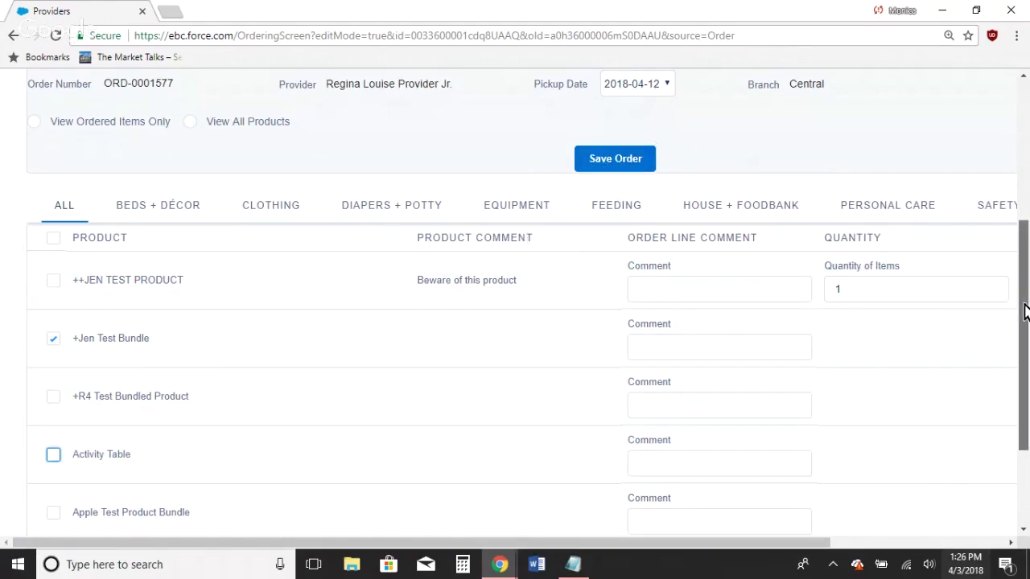
# Step: Return to the portal home page and bring the Contact_Info notes up in Notepad
pyautogui.moveTo(1023, 298); pyautogui.dragTo(62, 145)
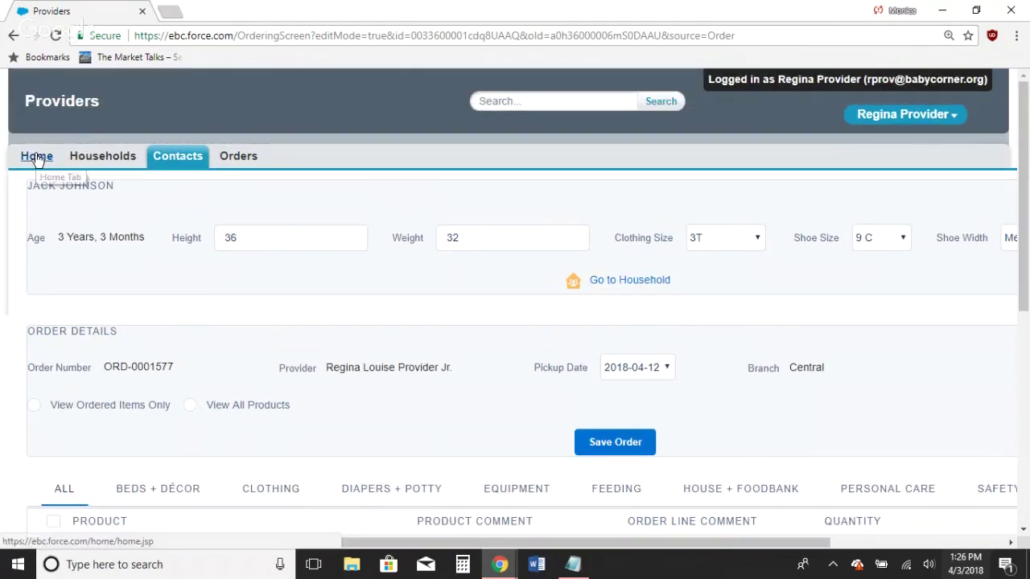
pyautogui.click(36, 157)
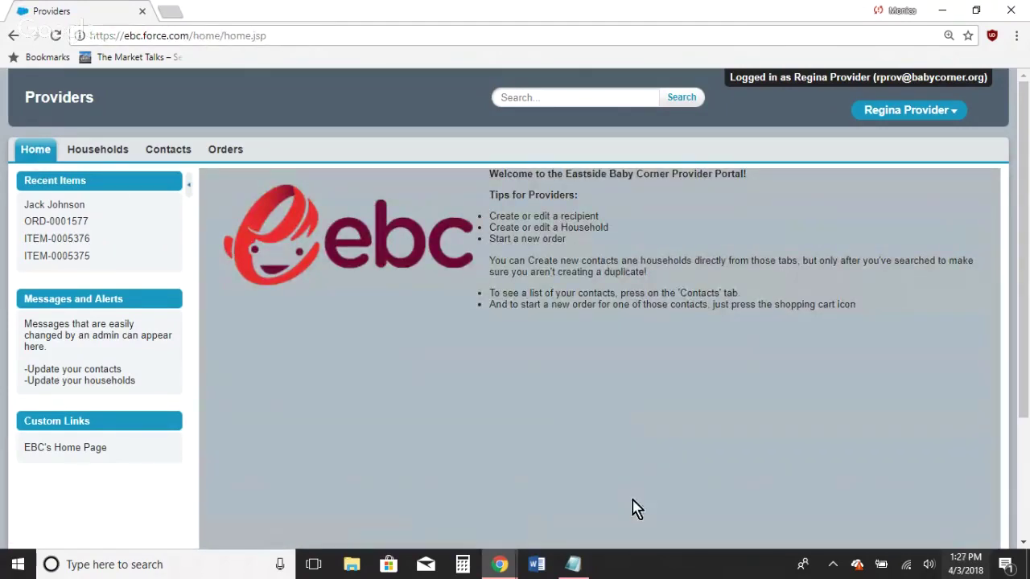
pyautogui.click(578, 565)
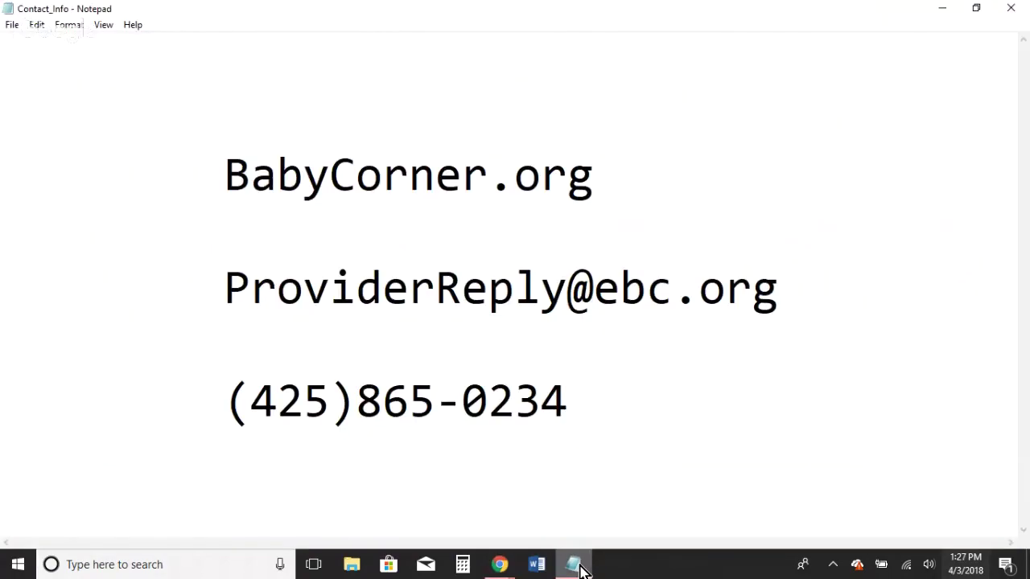